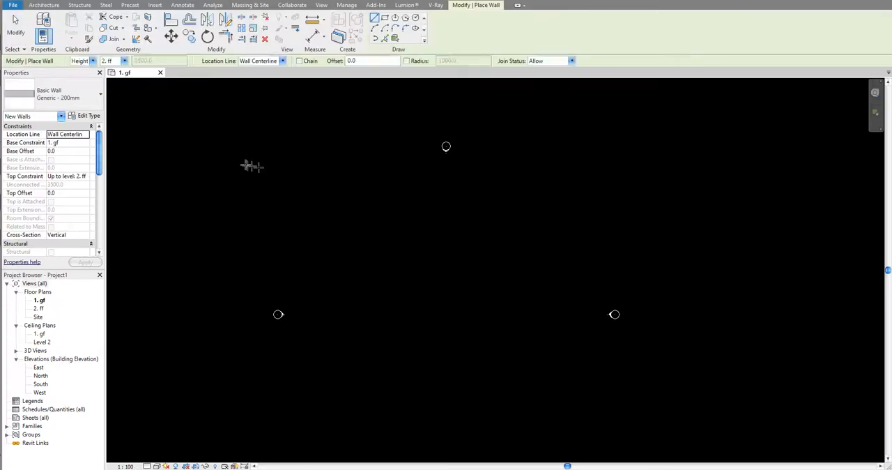
- Draw a rectangular enclosure of Generic - 200mm walls, about 7100 by 6200 mm, in the 1. gf floor plan
{"action": "left_click", "coordinate": [384, 17]}
{"action": "left_click", "coordinate": [421, 228]}
{"action": "left_click", "coordinate": [471, 270]}
{"action": "scroll", "coordinate": [450, 249], "scroll_direction": "up", "scroll_amount": 2}
{"action": "middle_click_drag", "start_coordinate": [450, 249], "coordinate": [436, 261]}
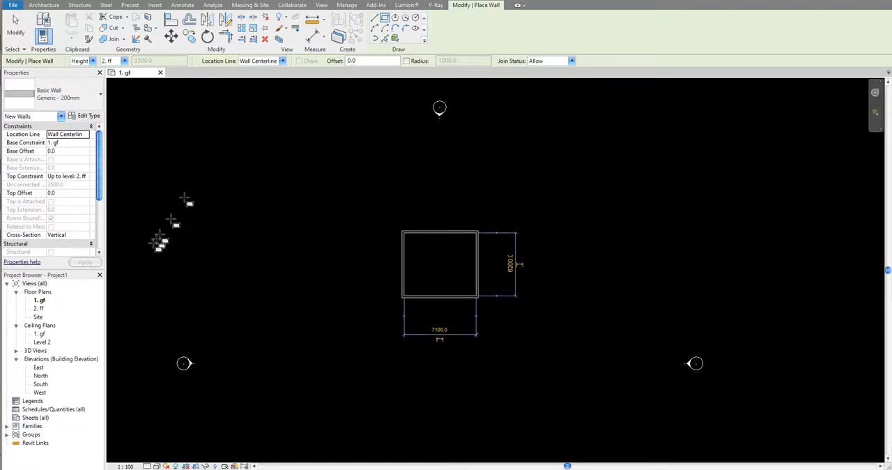
- Open the 2. ff floor plan and start a roof by footprint using the Generic - 125mm type
{"action": "left_click", "coordinate": [39, 308]}
{"action": "double_click", "coordinate": [38, 309]}
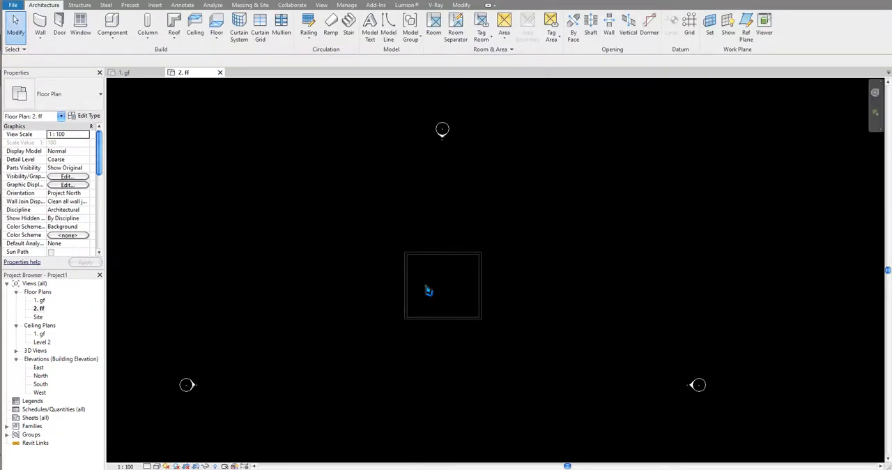
{"action": "scroll", "coordinate": [424, 279], "scroll_direction": "up", "scroll_amount": 3}
{"action": "left_click", "coordinate": [174, 23]}
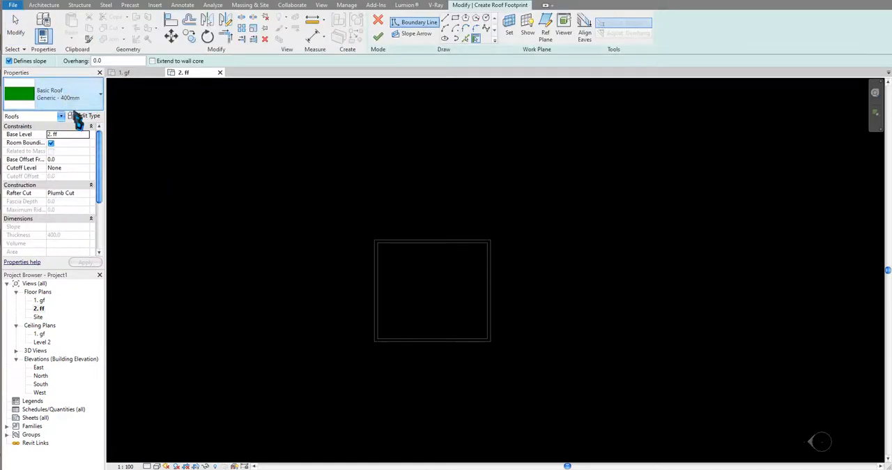
{"action": "left_click", "coordinate": [66, 97]}
{"action": "left_click", "coordinate": [60, 162]}
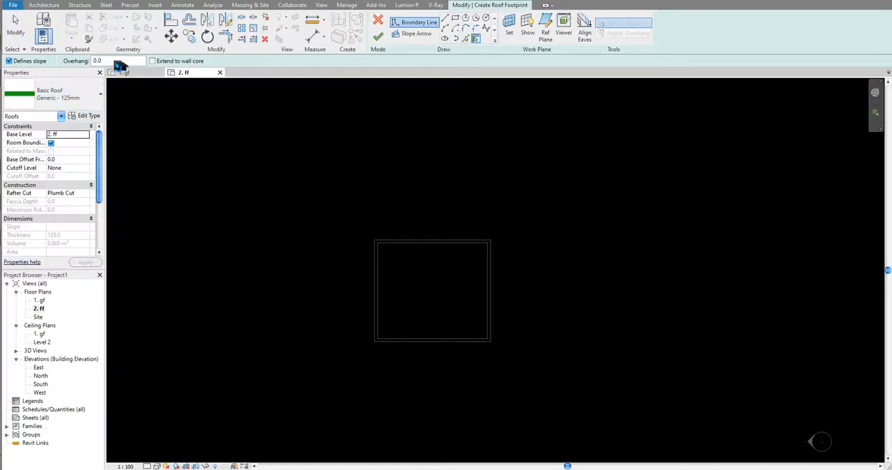
- Set the overhang to 600, pick the whole wall chain as the sloped roof boundary, and finish the roof
{"action": "middle_click_drag", "start_coordinate": [212, 134], "coordinate": [226, 129]}
{"action": "middle_click_drag", "start_coordinate": [387, 277], "coordinate": [389, 280]}
{"action": "key", "text": "Tab"}
{"action": "left_click", "coordinate": [394, 282]}
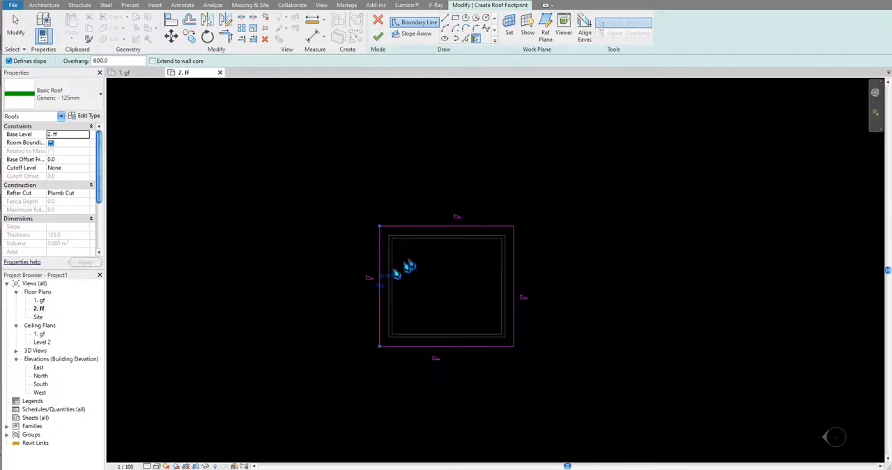
{"action": "left_click", "coordinate": [381, 36]}
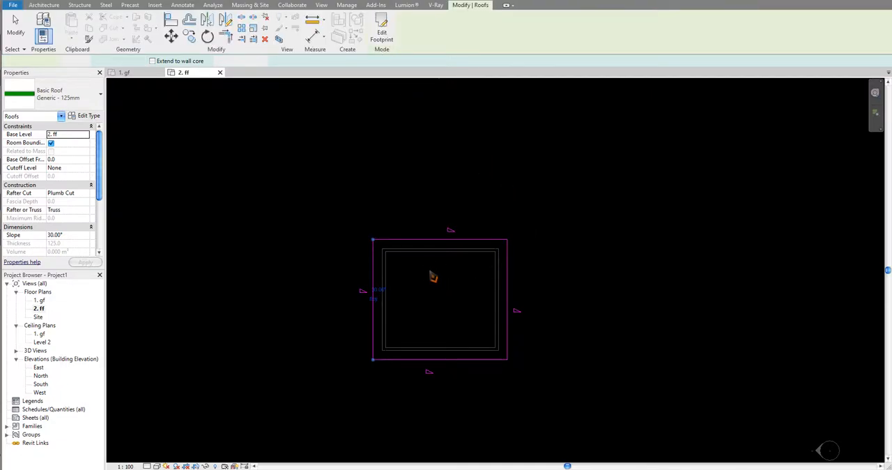
{"action": "key", "text": "Escape"}
- Switch to Chrome to examine the double dormer window reference image, and return to Revit
{"action": "key", "text": "alt+Tab"}
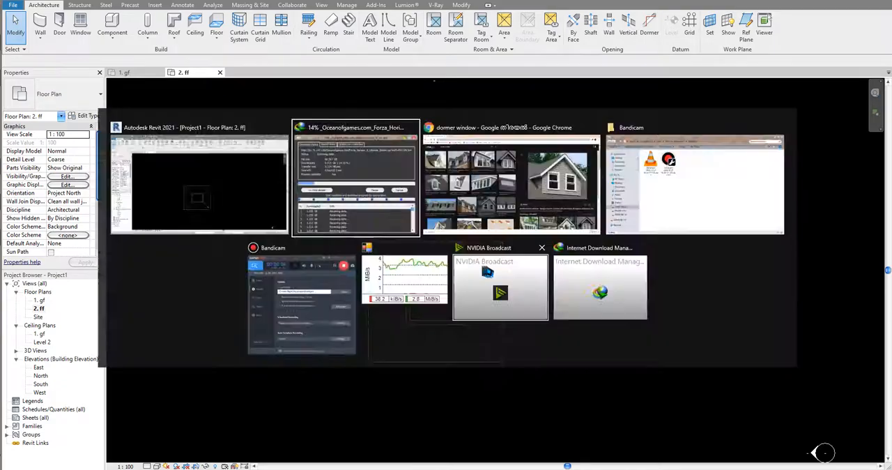
{"action": "left_click", "coordinate": [566, 217]}
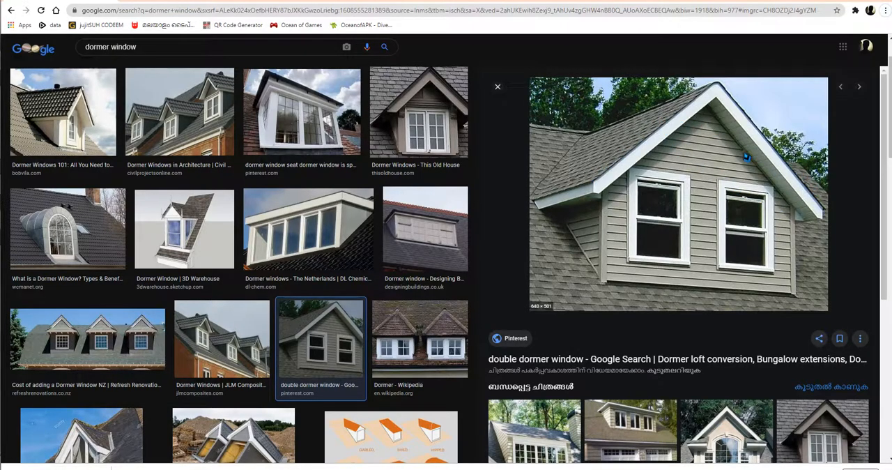
{"action": "key", "text": "alt+Tab"}
{"action": "middle_click_drag", "start_coordinate": [457, 231], "coordinate": [464, 213]}
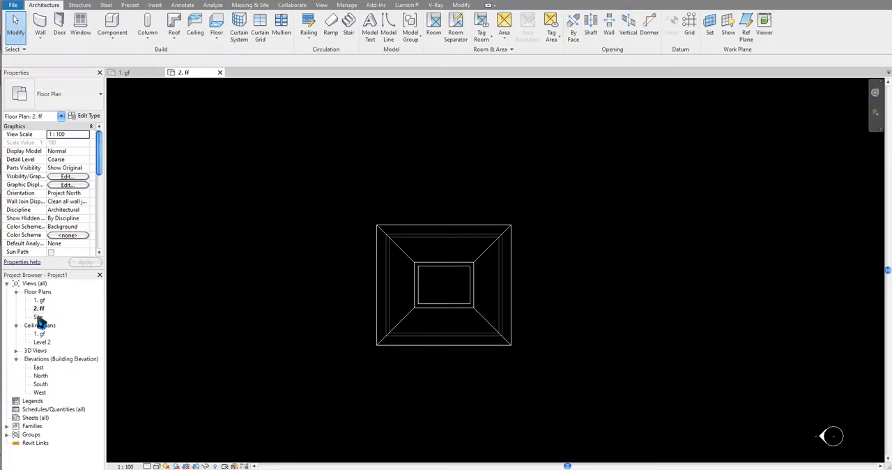
- Open the default 3D view to inspect the hip roof, and orient it to the top view
{"action": "middle_click_drag", "start_coordinate": [291, 182], "coordinate": [288, 189]}
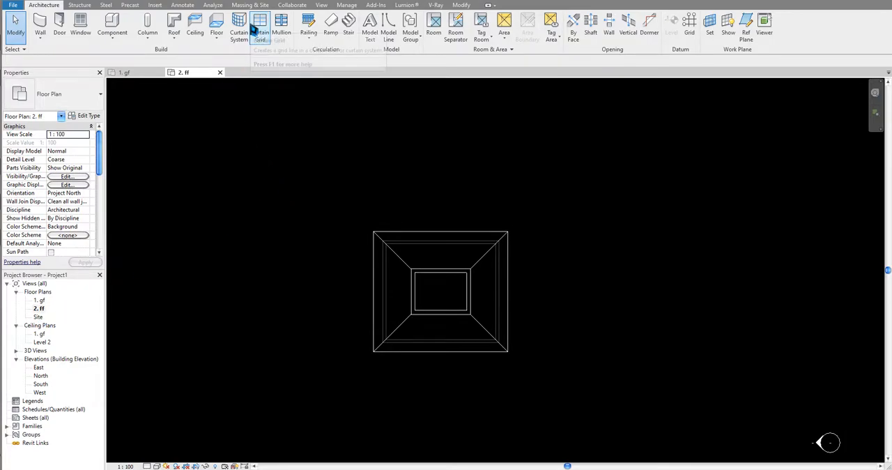
{"action": "left_click", "coordinate": [321, 5]}
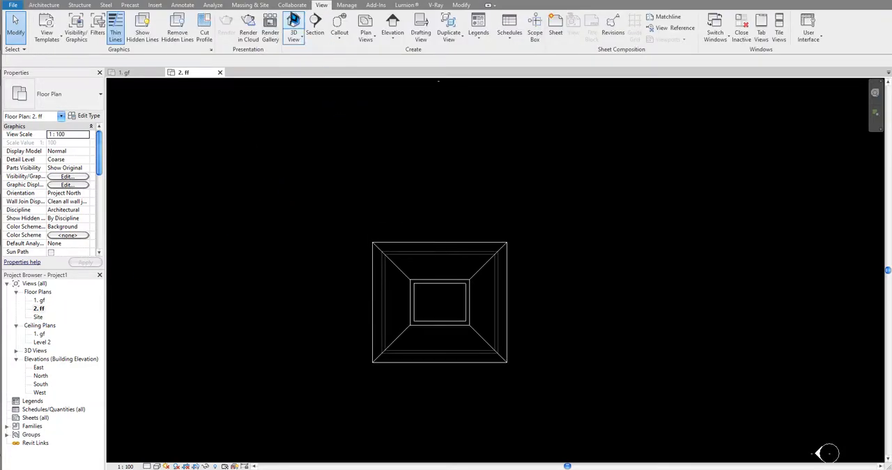
{"action": "left_click", "coordinate": [293, 24]}
{"action": "middle_click_drag", "start_coordinate": [450, 181], "coordinate": [373, 214]}
{"action": "middle_click_drag", "start_coordinate": [532, 241], "coordinate": [513, 249]}
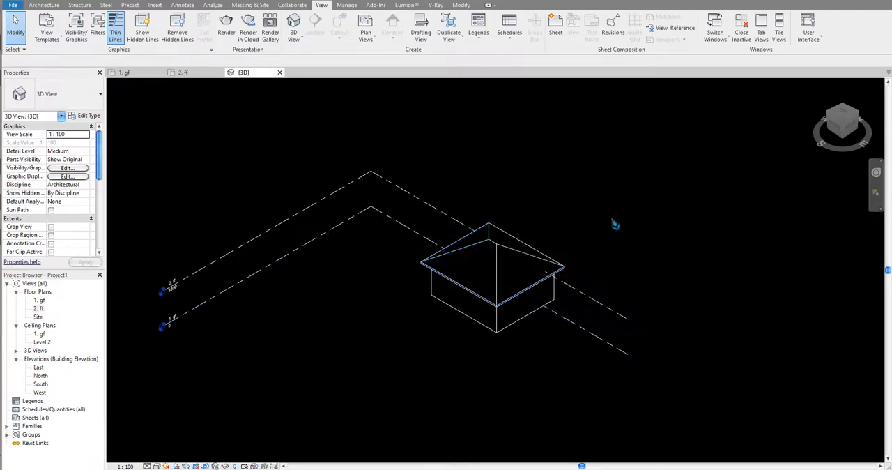
{"action": "left_click", "coordinate": [844, 115]}
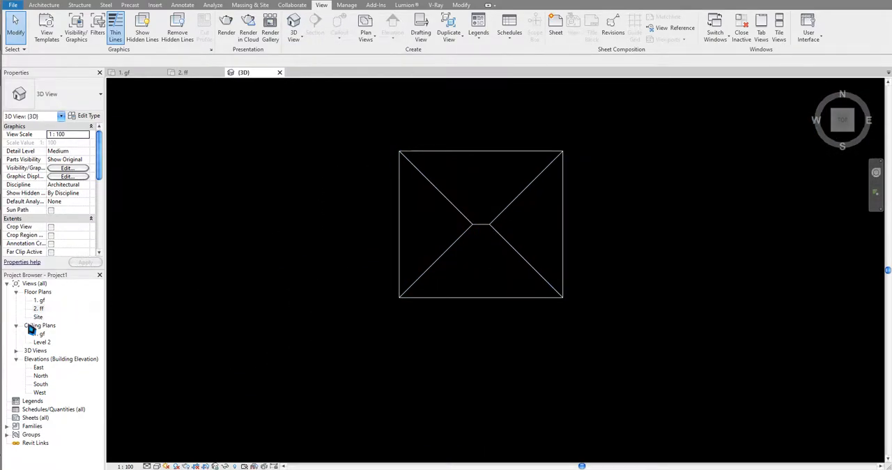
{"action": "middle_click_drag", "start_coordinate": [356, 245], "coordinate": [322, 315]}
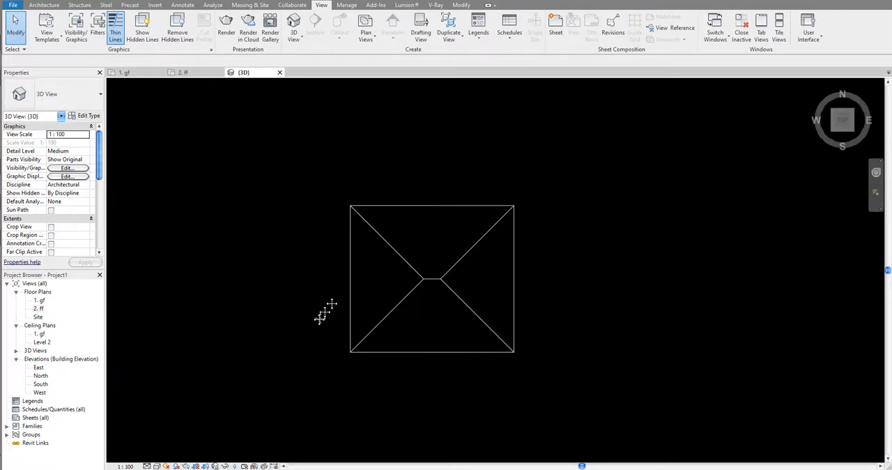
- Start a straight wall in the 3D top view and bring up the available wall types
{"action": "left_click", "coordinate": [44, 5]}
{"action": "middle_click_drag", "start_coordinate": [192, 183], "coordinate": [201, 206]}
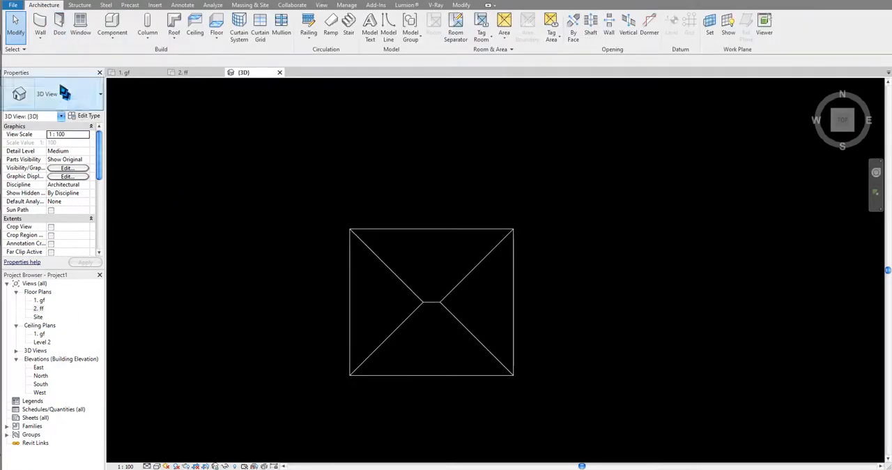
{"action": "left_click", "coordinate": [39, 26]}
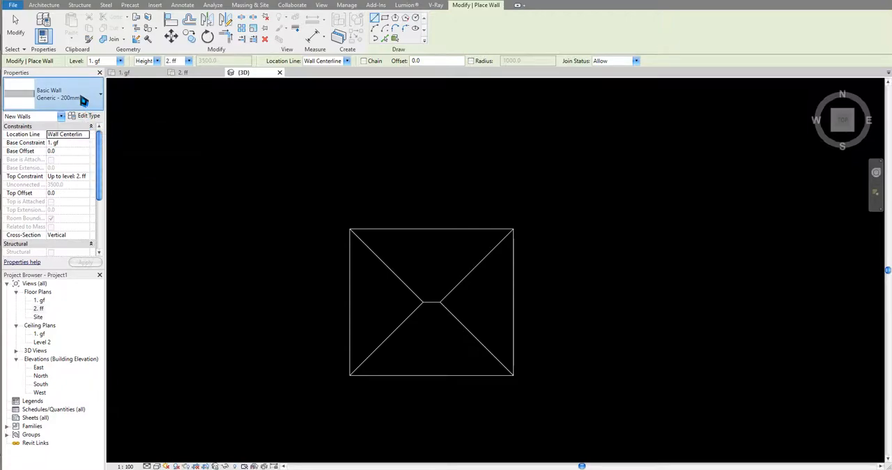
{"action": "left_click", "coordinate": [83, 101]}
{"action": "scroll", "coordinate": [69, 203], "scroll_direction": "up", "scroll_amount": 5}
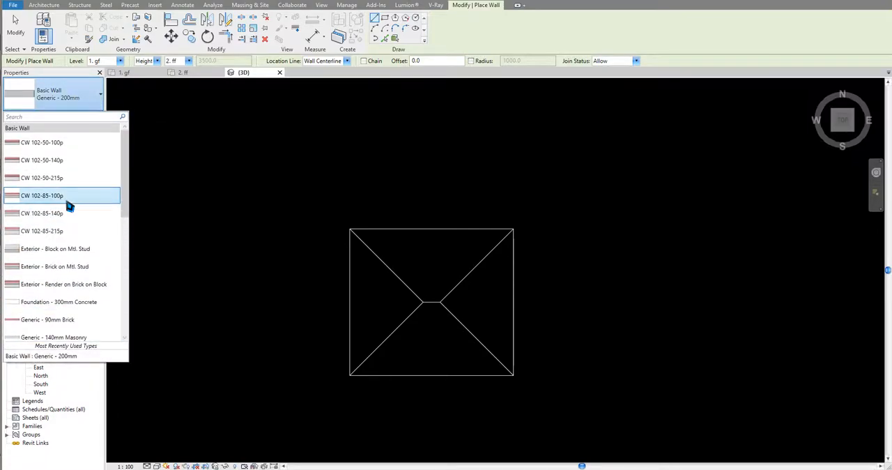
- Switch to Chrome again to study the shape of the dormer windows in the search images, and return to Revit
{"action": "key", "text": "alt+Tab"}
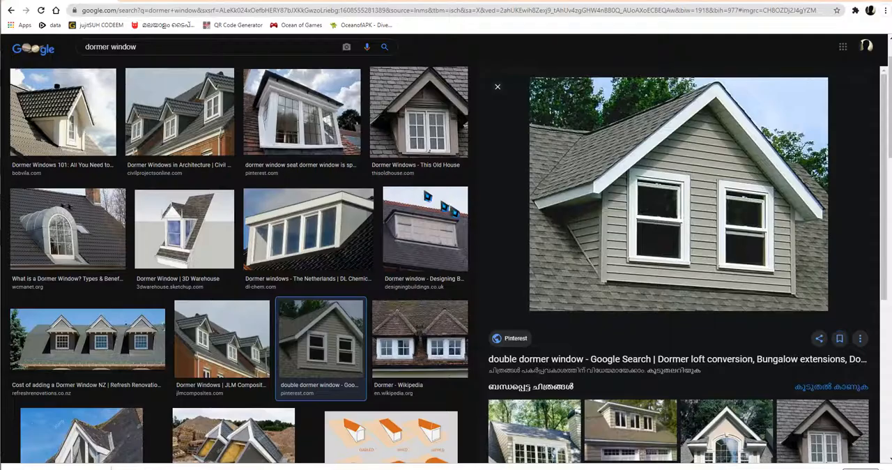
{"action": "key", "text": "alt+Tab"}
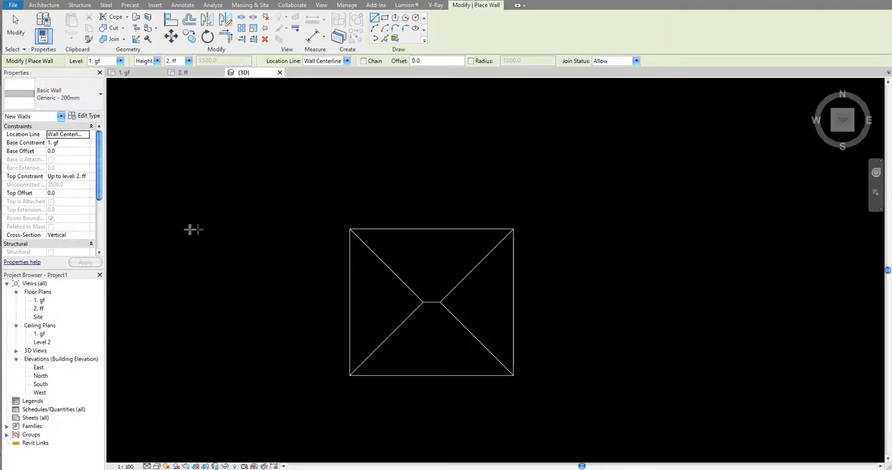
{"action": "key", "text": "alt+Tab"}
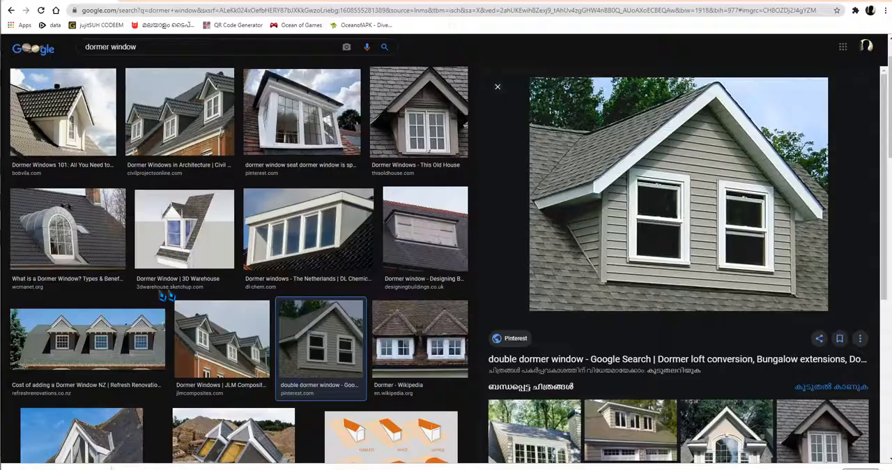
{"action": "key", "text": "alt+Tab"}
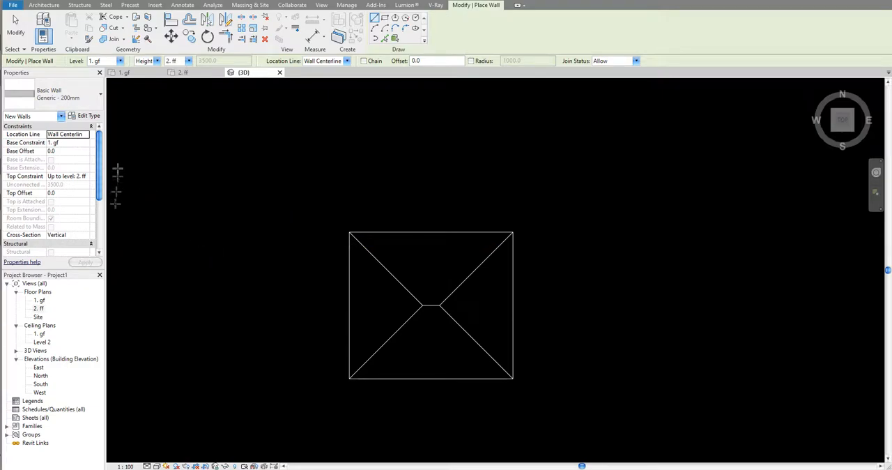
- Choose Interior - 79mm Partition (1-hr) as the wall type and leave the wall command without drawing a wall
{"action": "left_click", "coordinate": [81, 101]}
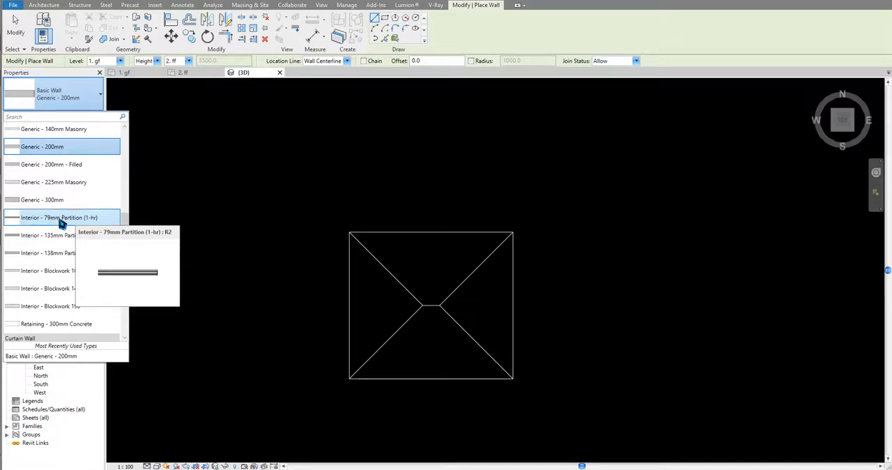
{"action": "left_click", "coordinate": [62, 222]}
{"action": "scroll", "coordinate": [449, 369], "scroll_direction": "up", "scroll_amount": 2}
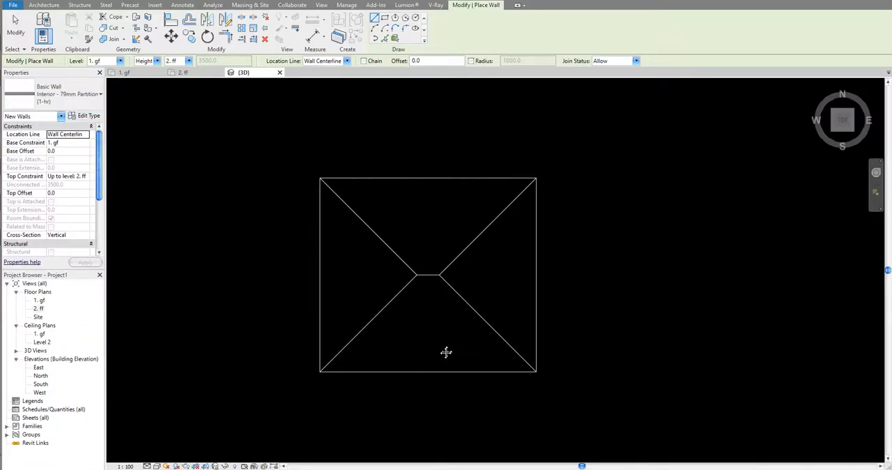
{"action": "key", "text": "Escape"}
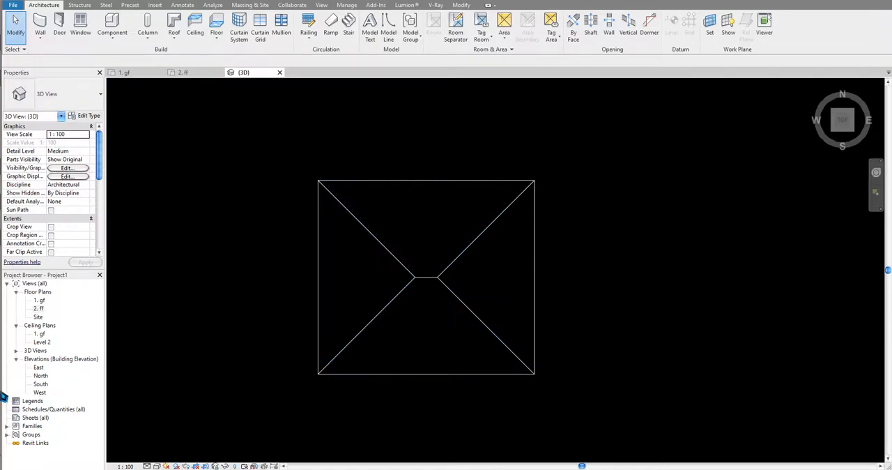
- In the South elevation, add a level at elevation 4200, 700 mm above 2. ff
{"action": "double_click", "coordinate": [40, 384]}
{"action": "middle_click_drag", "start_coordinate": [531, 298], "coordinate": [473, 365]}
{"action": "key", "text": "l"}
{"action": "key", "text": "l"}
{"action": "middle_click_drag", "start_coordinate": [526, 318], "coordinate": [474, 326]}
{"action": "scroll", "coordinate": [474, 326], "scroll_direction": "up", "scroll_amount": 2}
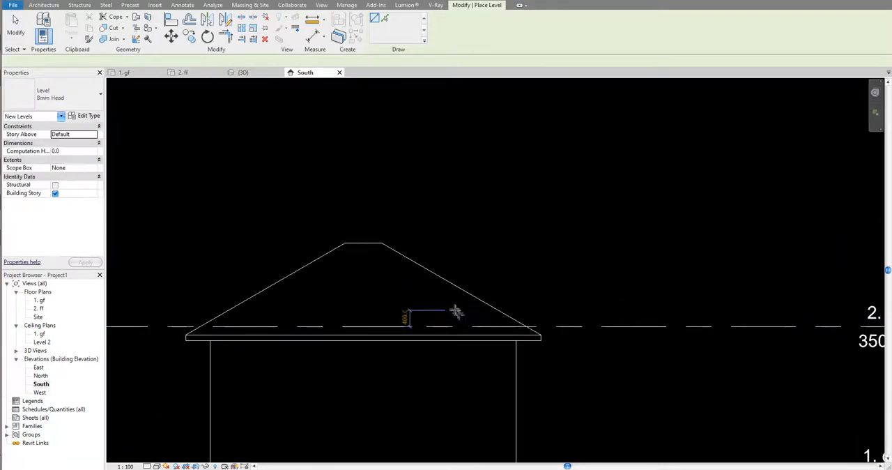
{"action": "left_click", "coordinate": [436, 298]}
{"action": "left_click", "coordinate": [723, 298]}
{"action": "middle_click_drag", "start_coordinate": [707, 284], "coordinate": [630, 301]}
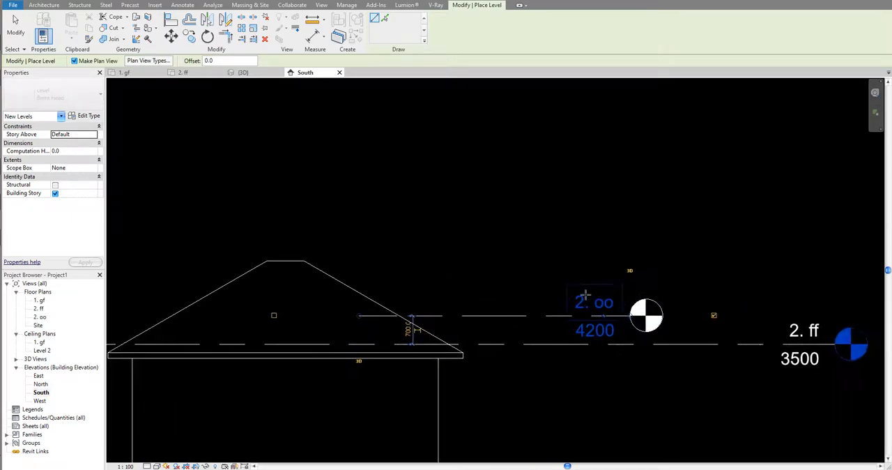
{"action": "key", "text": "Escape"}
{"action": "key", "text": "Escape"}
- Rename the new 4200 level as 3. dormer roof
{"action": "left_click", "coordinate": [607, 307]}
{"action": "left_click", "coordinate": [607, 307]}
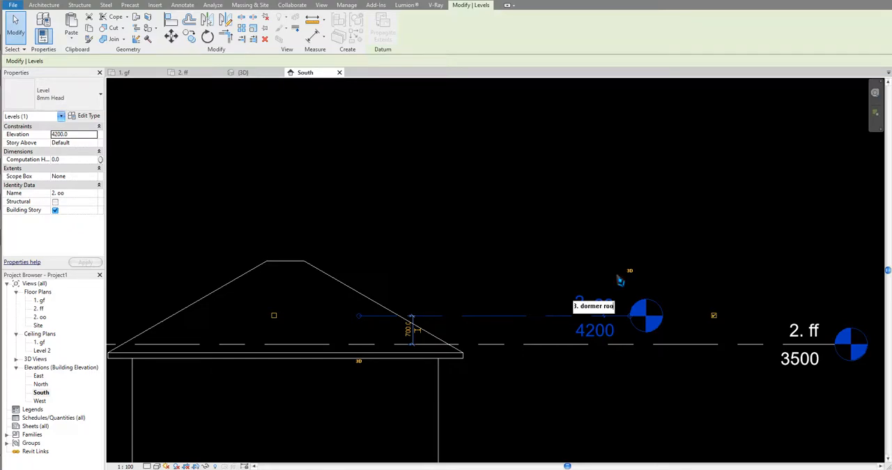
{"action": "type", "text": "3. dormer roof"}
{"action": "key", "text": "Return"}
{"action": "key", "text": "Return"}
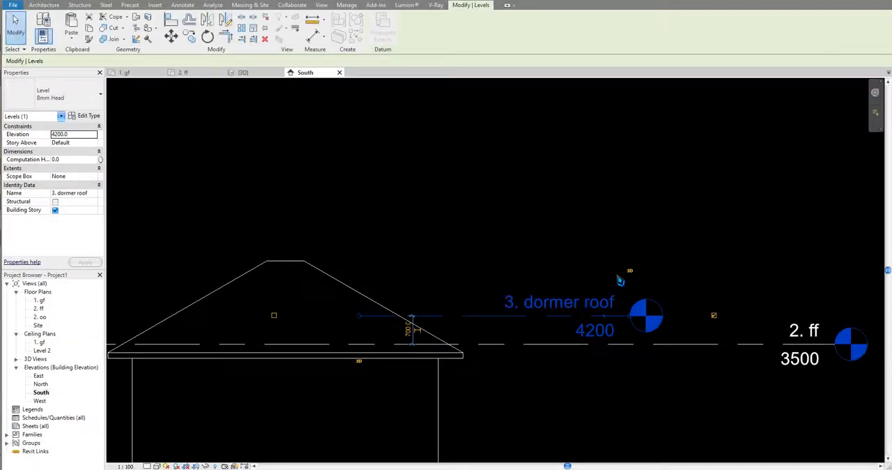
{"action": "left_click", "coordinate": [392, 245]}
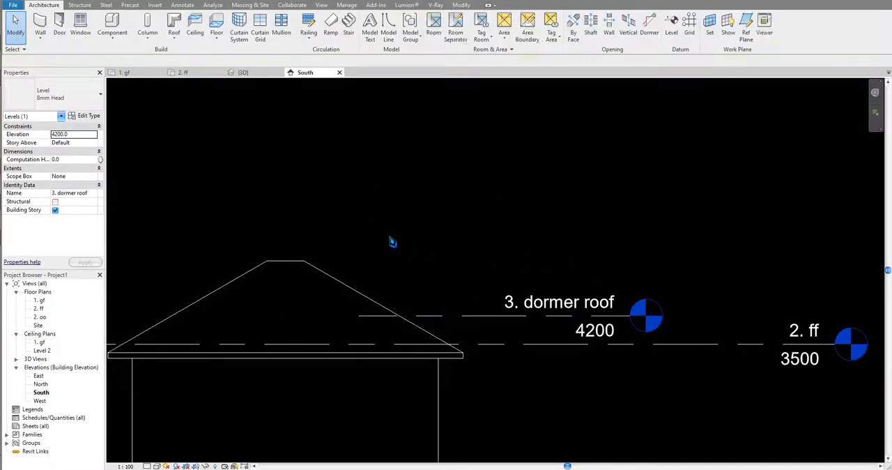
- Rename the 2. oo floor plan view as dormer
{"action": "left_click", "coordinate": [39, 318]}
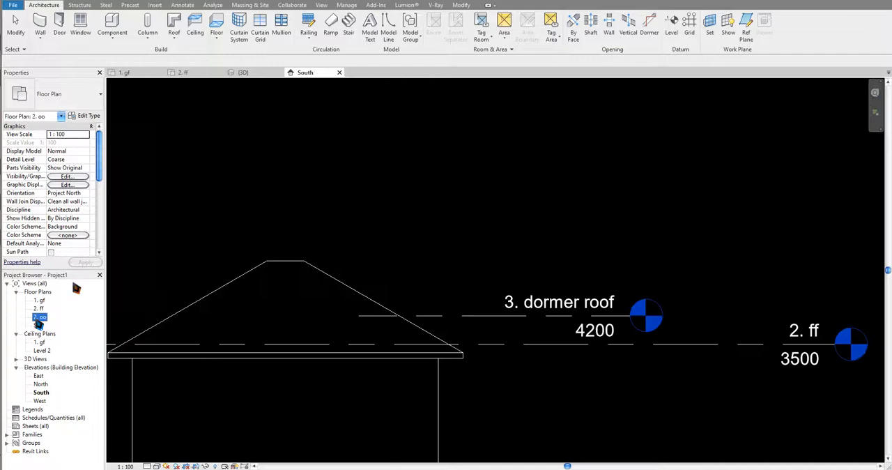
{"action": "right_click", "coordinate": [37, 320]}
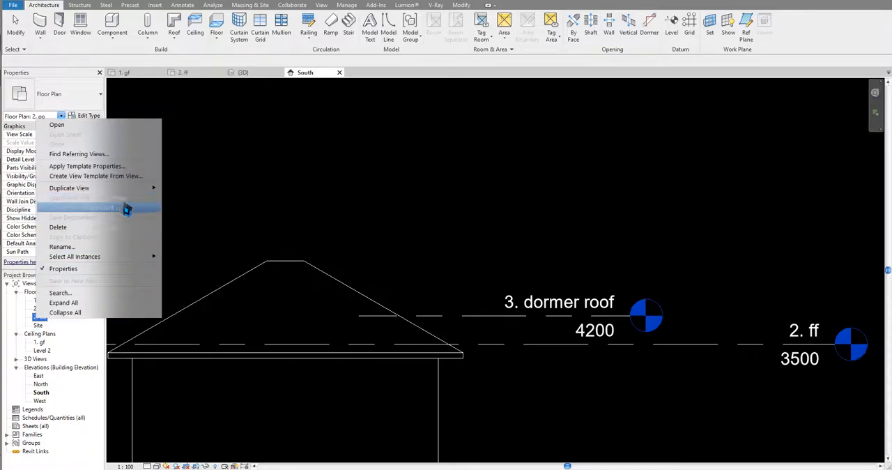
{"action": "left_click", "coordinate": [84, 250]}
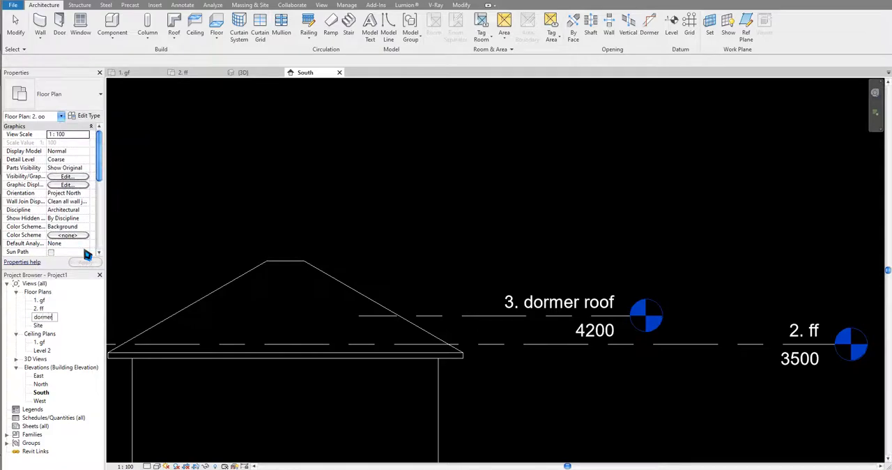
{"action": "left_click", "coordinate": [246, 217]}
{"action": "middle_click_drag", "start_coordinate": [432, 260], "coordinate": [472, 271]}
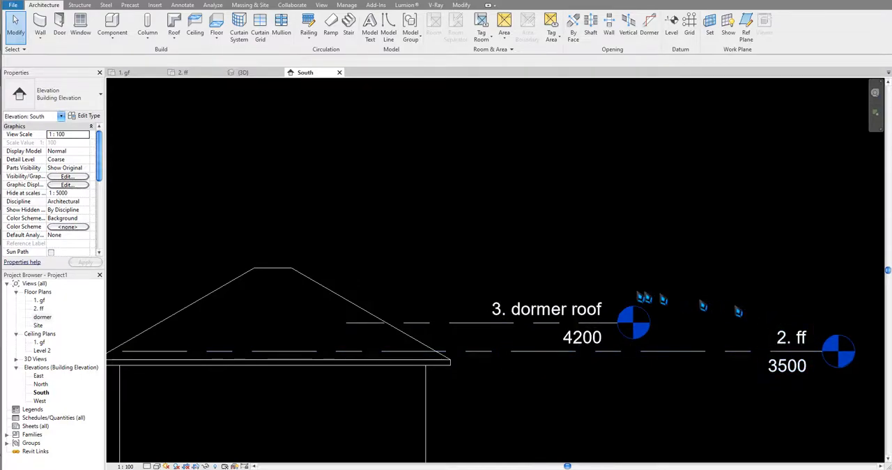
- In the 2. ff floor plan, draw an Interior - 79mm Partition side wall about 1500 mm long across the roof's lower slope
{"action": "double_click", "coordinate": [40, 308]}
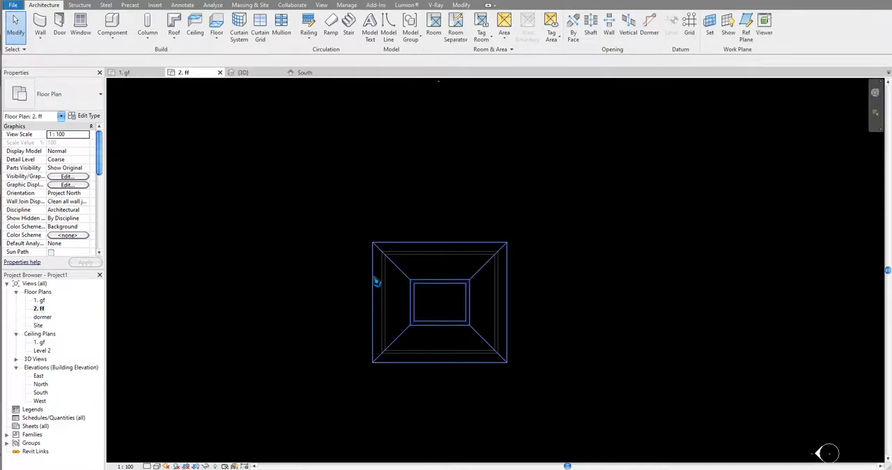
{"action": "scroll", "coordinate": [405, 289], "scroll_direction": "up", "scroll_amount": 3}
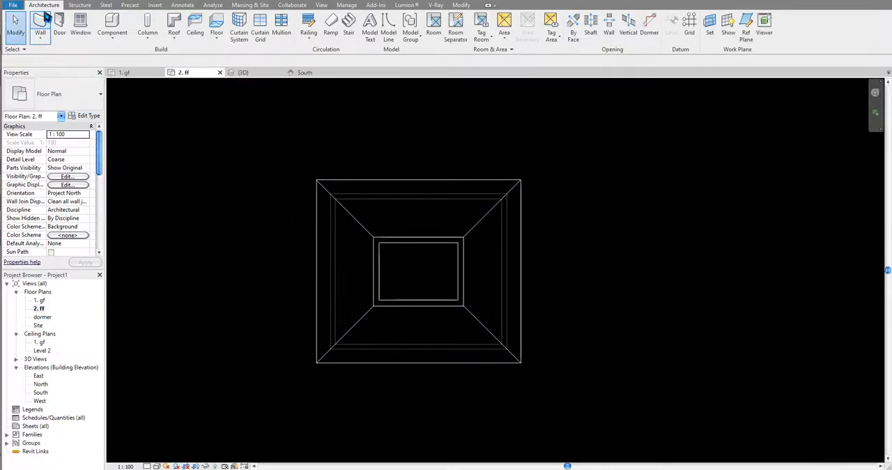
{"action": "left_click", "coordinate": [39, 24]}
{"action": "scroll", "coordinate": [376, 293], "scroll_direction": "up", "scroll_amount": 3}
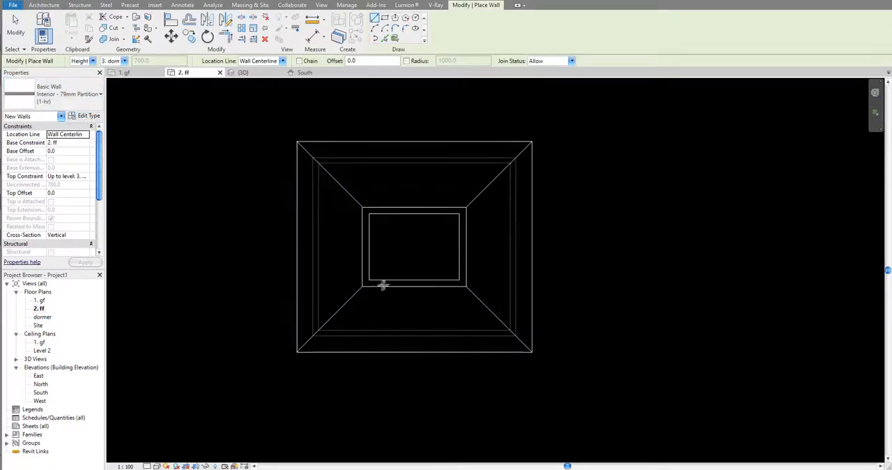
{"action": "left_click", "coordinate": [398, 273]}
{"action": "left_click", "coordinate": [398, 322]}
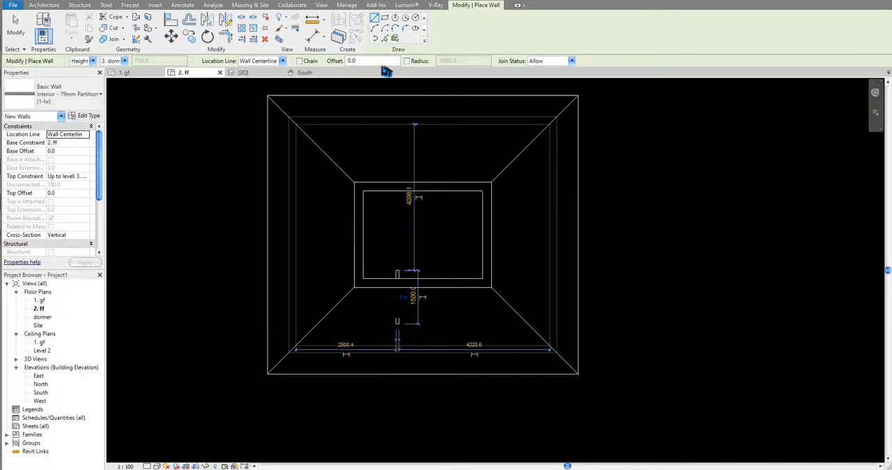
- Draw the dormer's front wall and a parallel second side wall as a chain, completing the U-shaped enclosure
{"action": "left_click", "coordinate": [301, 61]}
{"action": "left_click", "coordinate": [432, 323]}
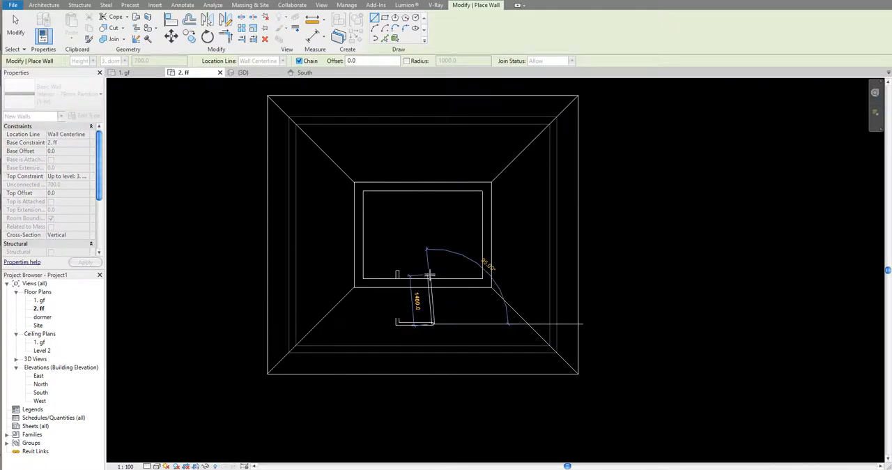
{"action": "left_click", "coordinate": [433, 270]}
{"action": "middle_click_drag", "start_coordinate": [459, 297], "coordinate": [468, 301]}
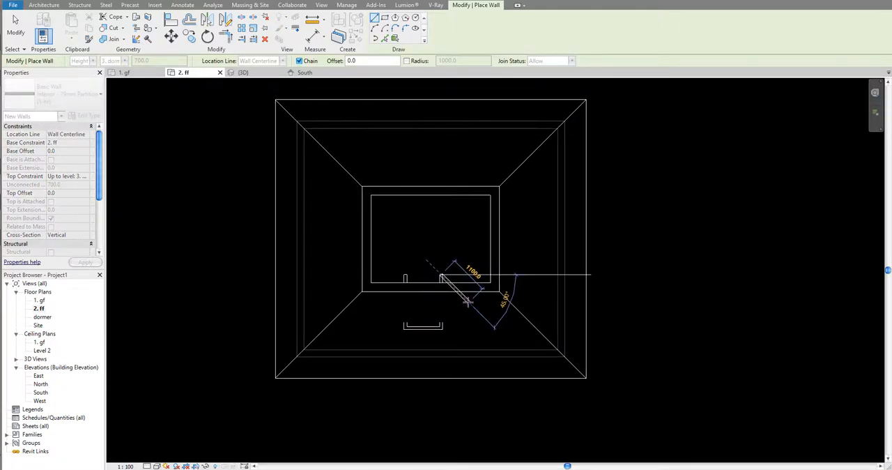
{"action": "key", "text": "Escape"}
{"action": "key", "text": "Escape"}
{"action": "middle_click_drag", "start_coordinate": [411, 324], "coordinate": [418, 339]}
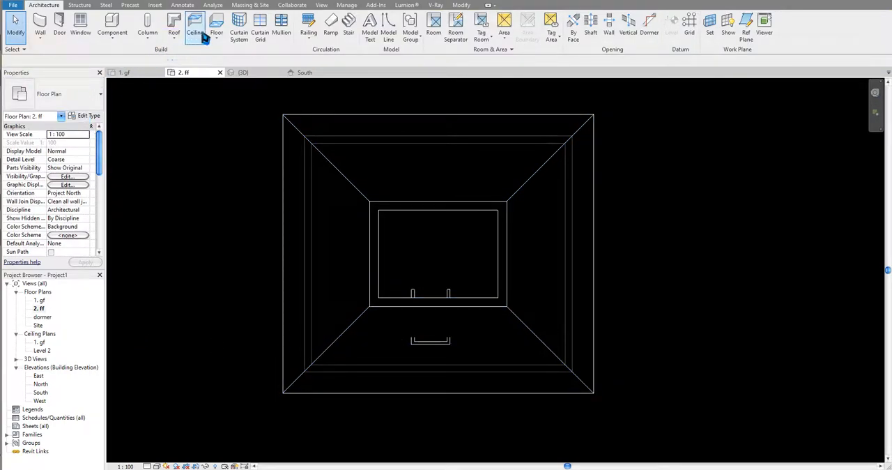
- Start a roof by footprint for the dormer, check the dormer window photo in the browser, and set the overhang to 200 mm
{"action": "left_click", "coordinate": [173, 25]}
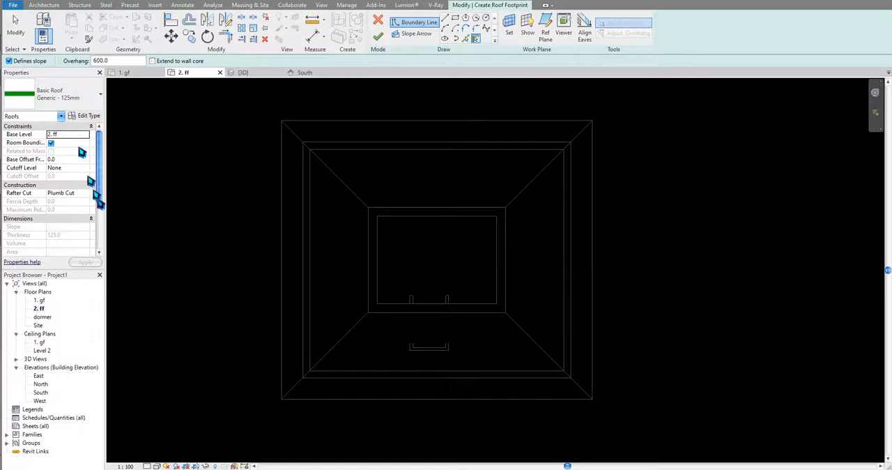
{"action": "key", "text": "alt+Tab"}
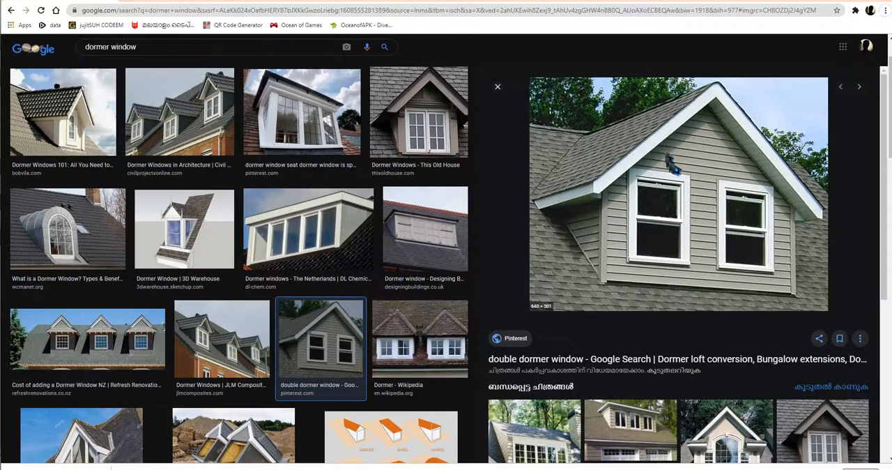
{"action": "key", "text": "alt+Tab"}
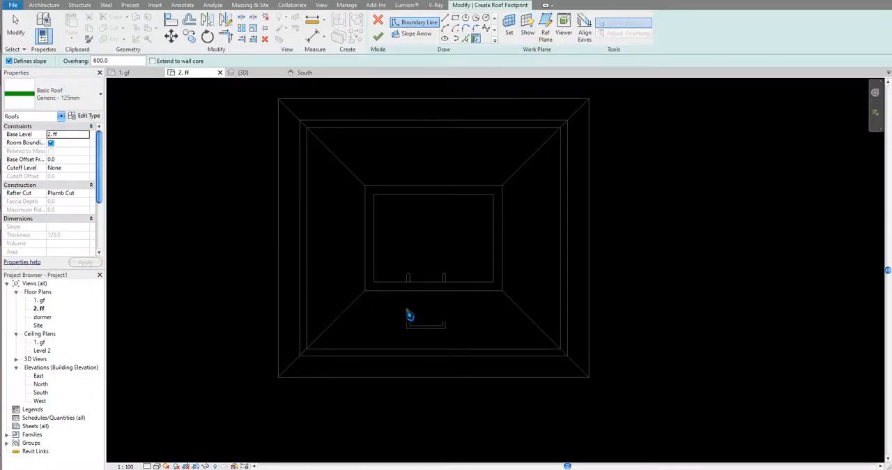
{"action": "double_click", "coordinate": [98, 61]}
{"action": "left_click_drag", "start_coordinate": [115, 62], "coordinate": [60, 62]}
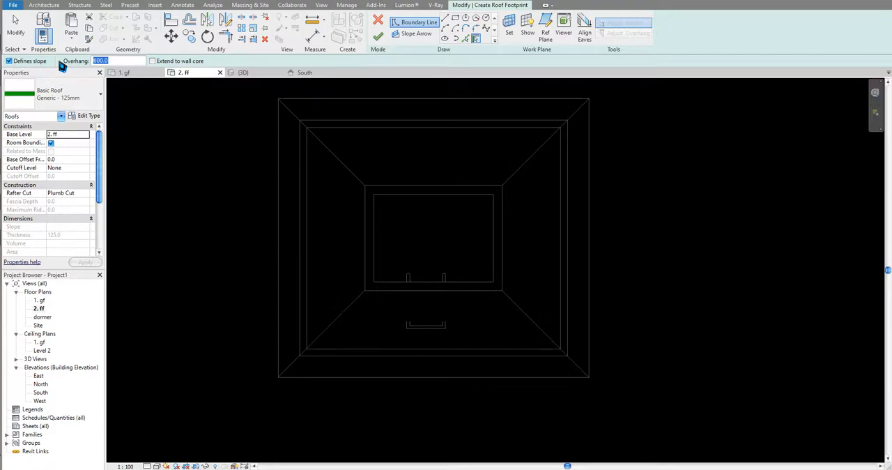
{"action": "type", "text": "200"}
{"action": "key", "text": "Return"}
- Pick the two dormer side walls as slope-defining roof edges and the front wall as an edge without slope
{"action": "left_click", "coordinate": [409, 328]}
{"action": "left_click", "coordinate": [450, 330]}
{"action": "left_click", "coordinate": [9, 61]}
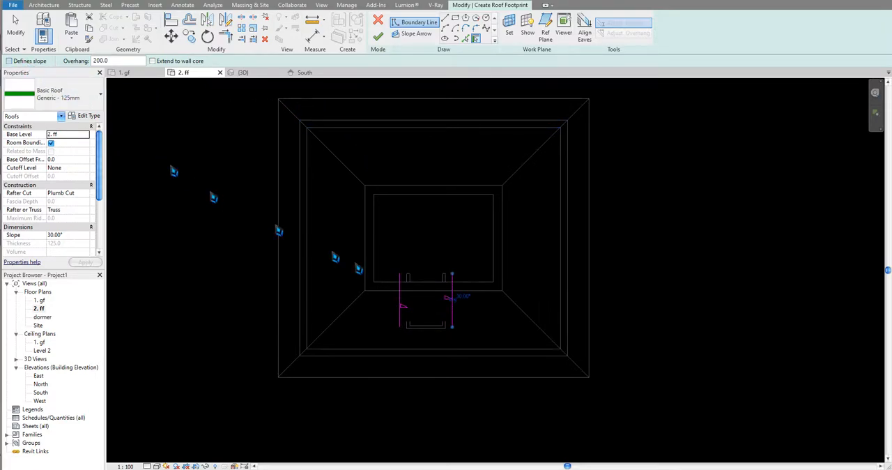
{"action": "middle_click_drag", "start_coordinate": [443, 301], "coordinate": [442, 308]}
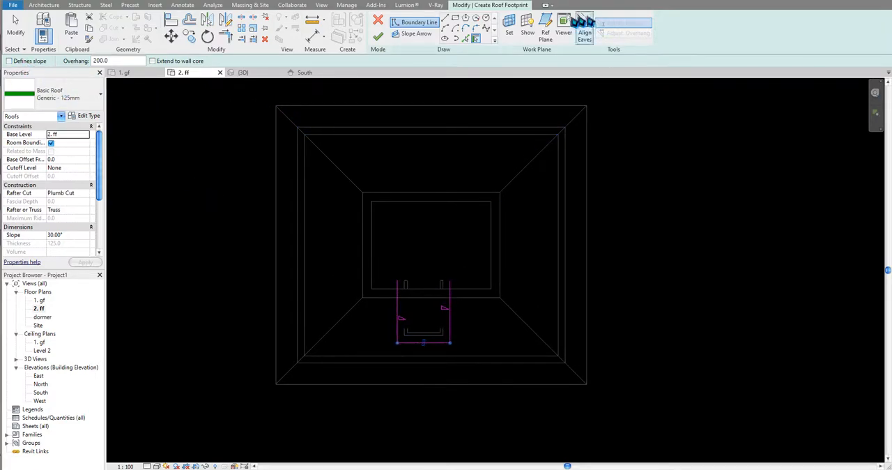
- Close the roof boundary with a straight, non-sloping line between the rear ends of the side edges and finish the footprint
{"action": "left_click", "coordinate": [444, 18]}
{"action": "left_click", "coordinate": [397, 282]}
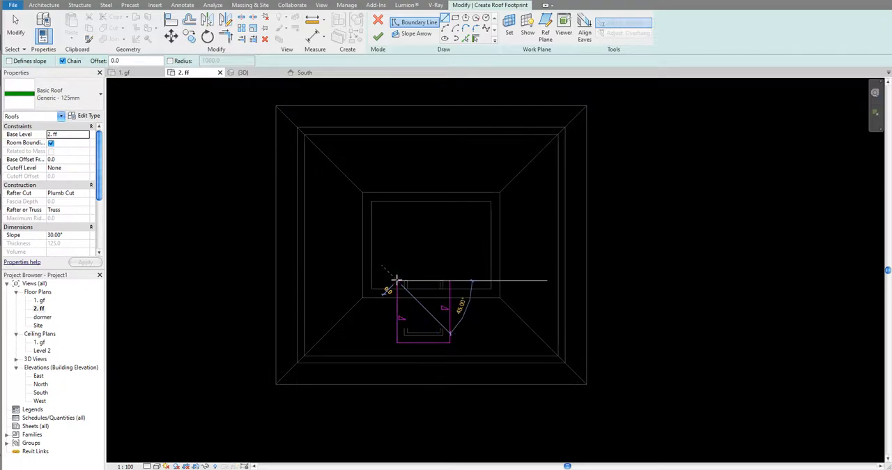
{"action": "left_click", "coordinate": [451, 281]}
{"action": "key", "text": "Escape"}
{"action": "key", "text": "Escape"}
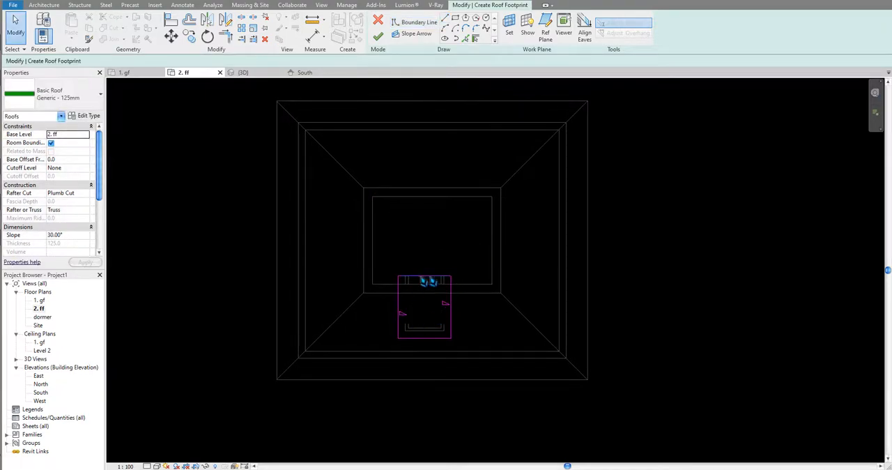
{"action": "scroll", "coordinate": [422, 314], "scroll_direction": "up", "scroll_amount": 3}
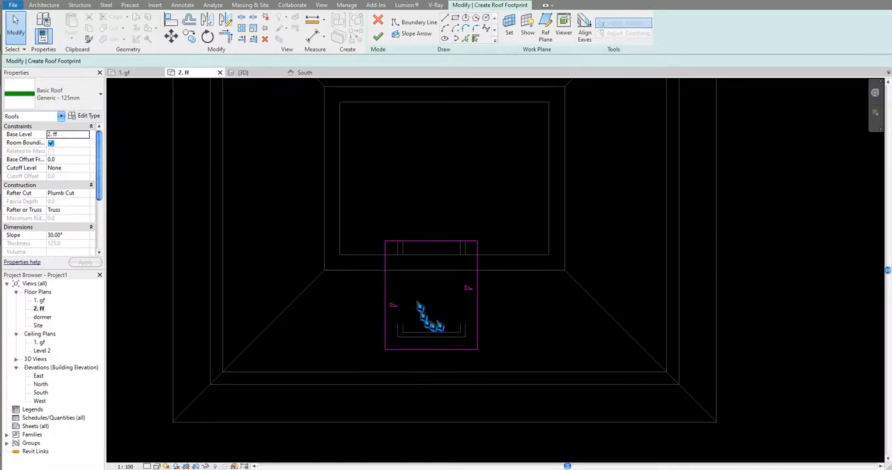
{"action": "left_click", "coordinate": [378, 36]}
- Set the dormer roof's base level to 3. dormer roof
{"action": "scroll", "coordinate": [488, 223], "scroll_direction": "down", "scroll_amount": 2}
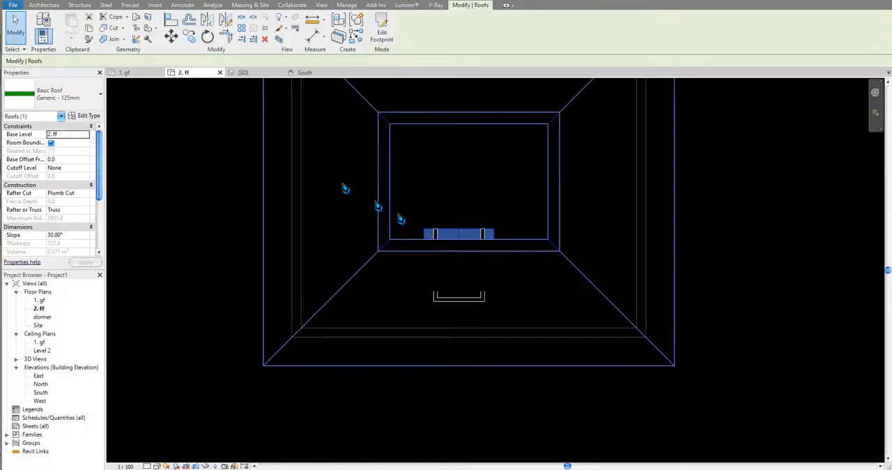
{"action": "left_click", "coordinate": [85, 134]}
{"action": "left_click", "coordinate": [86, 134]}
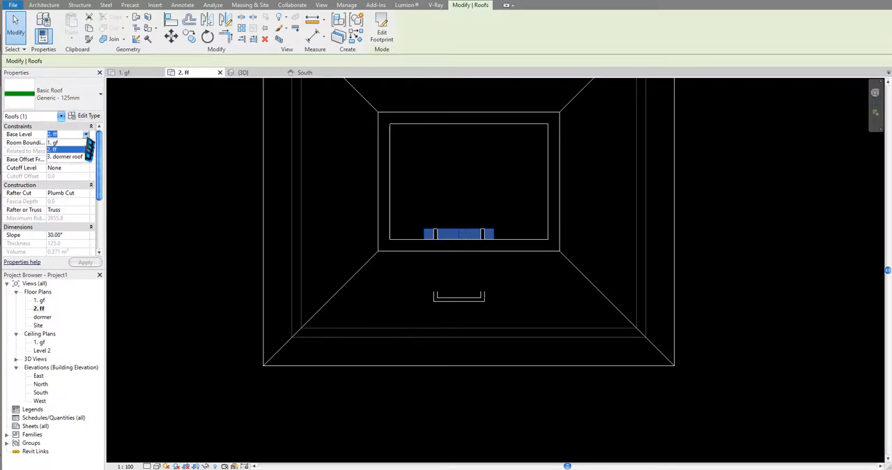
{"action": "left_click", "coordinate": [83, 156]}
{"action": "middle_click_drag", "start_coordinate": [241, 215], "coordinate": [259, 211]}
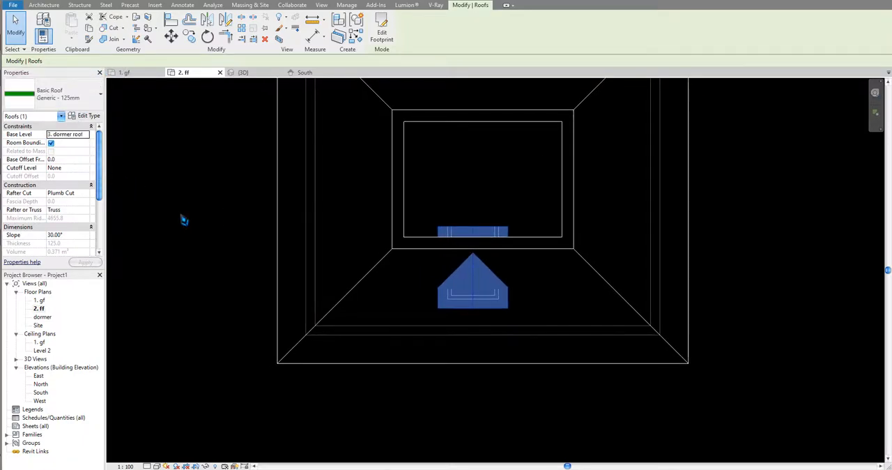
- In the 3D view, inspect the low dormer and raise the 3. dormer roof level to elevation 5000
{"action": "left_click", "coordinate": [264, 73]}
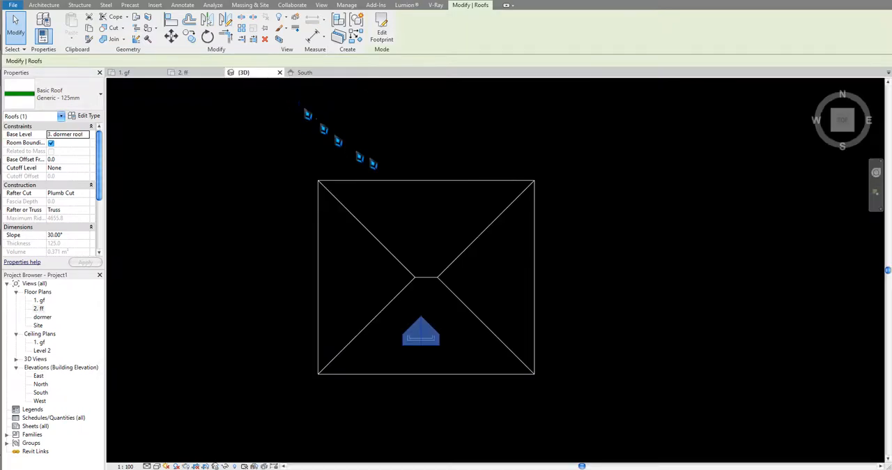
{"action": "middle_click_drag", "start_coordinate": [429, 359], "coordinate": [494, 315], "text": "shift"}
{"action": "scroll", "coordinate": [439, 335], "scroll_direction": "up", "scroll_amount": 5}
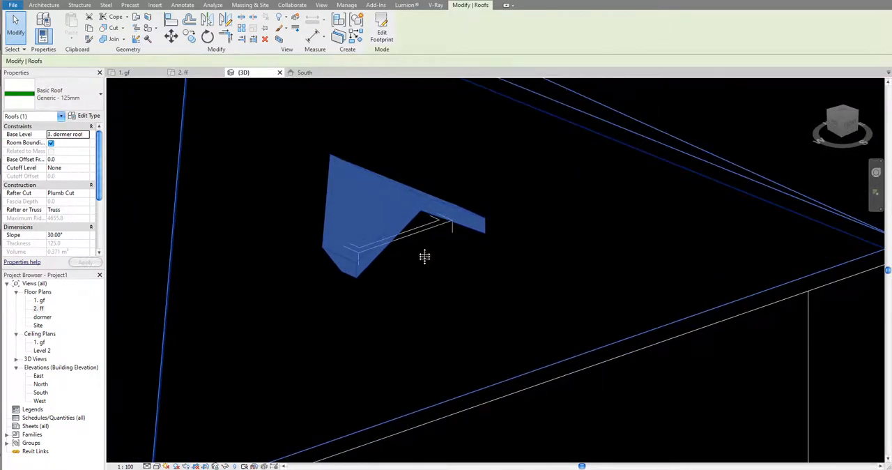
{"action": "middle_click_drag", "start_coordinate": [424, 257], "coordinate": [417, 227], "text": "shift"}
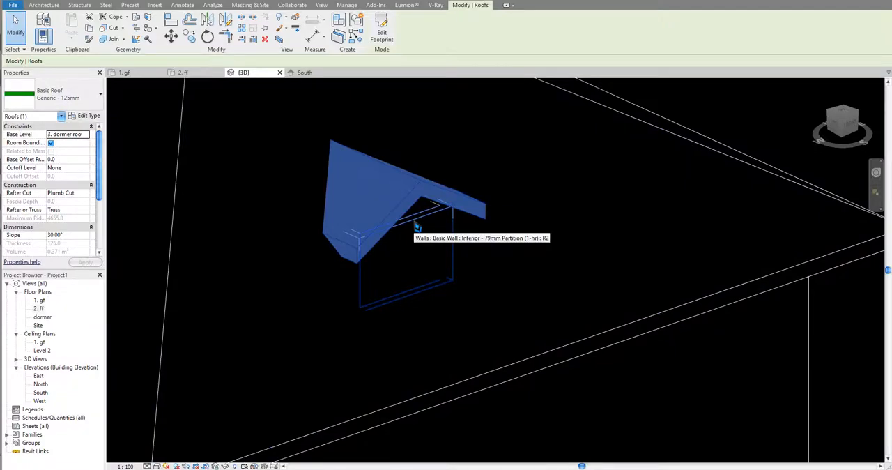
{"action": "scroll", "coordinate": [548, 248], "scroll_direction": "down", "scroll_amount": 5}
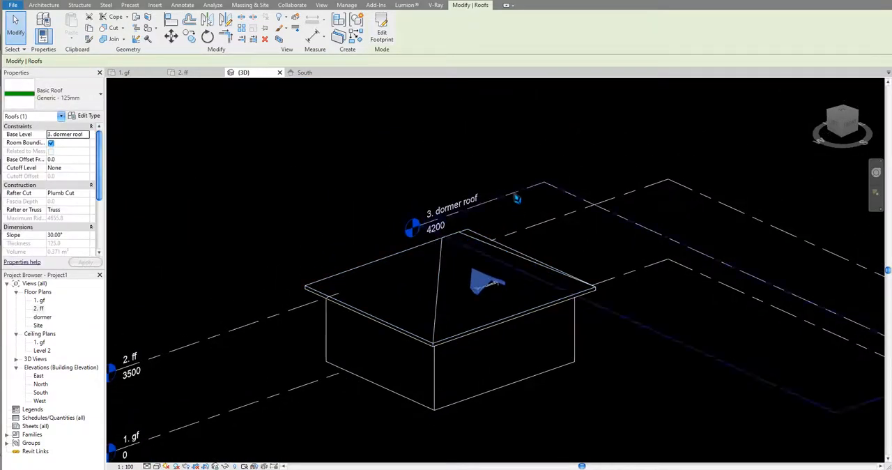
{"action": "left_click", "coordinate": [435, 230]}
{"action": "scroll", "coordinate": [432, 236], "scroll_direction": "up", "scroll_amount": 5}
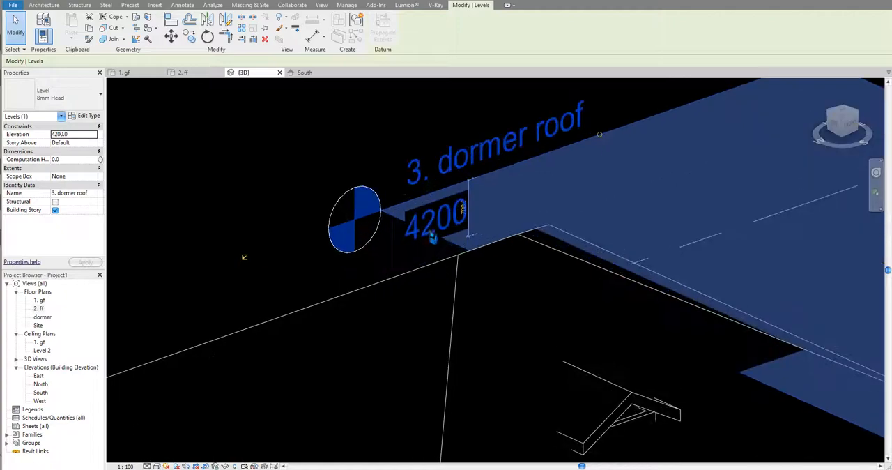
{"action": "left_click", "coordinate": [432, 236]}
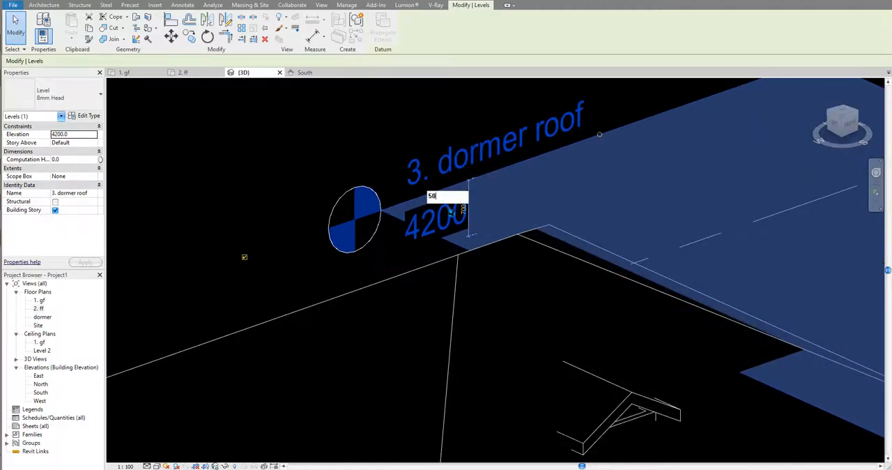
{"action": "key", "text": "Return"}
{"action": "left_click", "coordinate": [351, 235]}
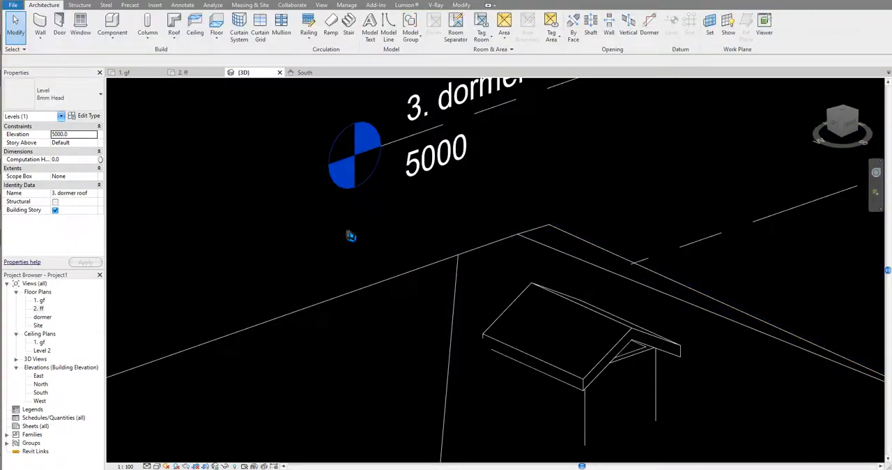
- Select the three connected dormer walls and attach their tops to the dormer roof
{"action": "scroll", "coordinate": [351, 235], "scroll_direction": "down", "scroll_amount": 3}
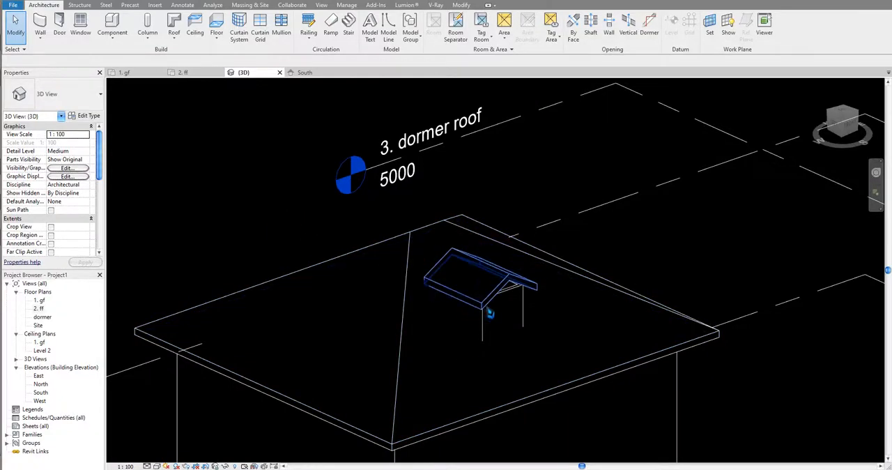
{"action": "scroll", "coordinate": [490, 313], "scroll_direction": "up", "scroll_amount": 2}
{"action": "key", "text": "Tab"}
{"action": "left_click", "coordinate": [512, 309]}
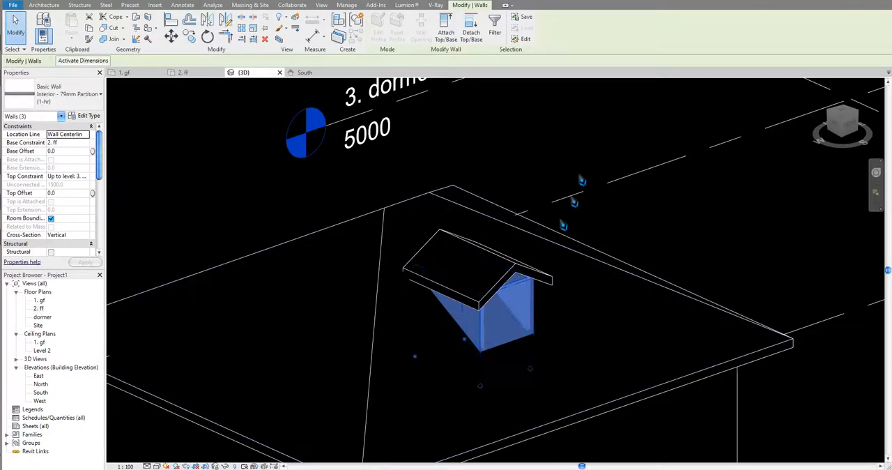
{"action": "left_click", "coordinate": [447, 34]}
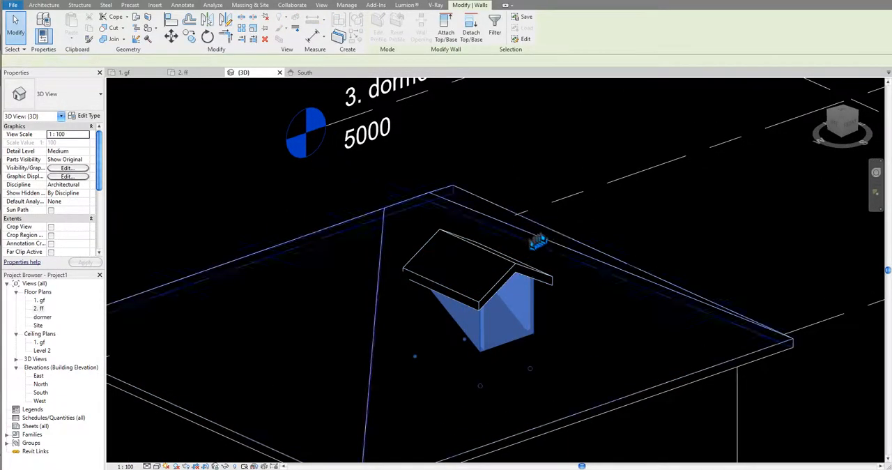
{"action": "left_click", "coordinate": [570, 227]}
{"action": "middle_click_drag", "start_coordinate": [570, 227], "coordinate": [589, 242]}
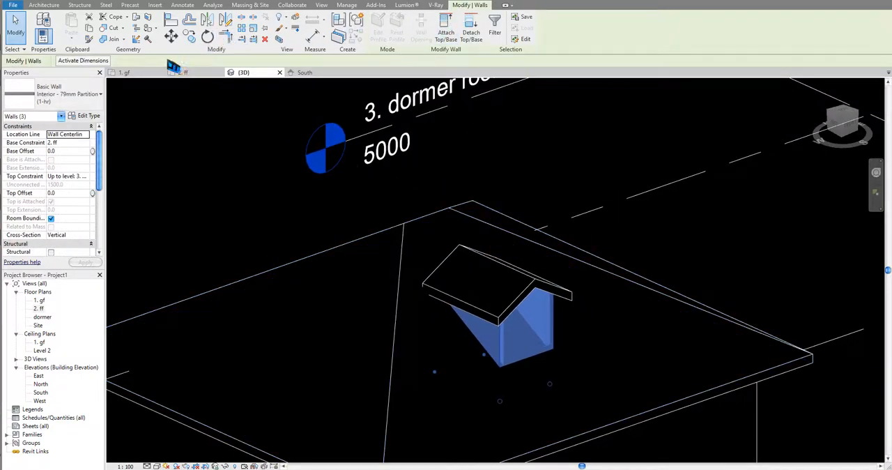
- Extend the dormer roof's rear edge into the main hip roof with Join/Unjoin Roof
{"action": "left_click", "coordinate": [137, 18]}
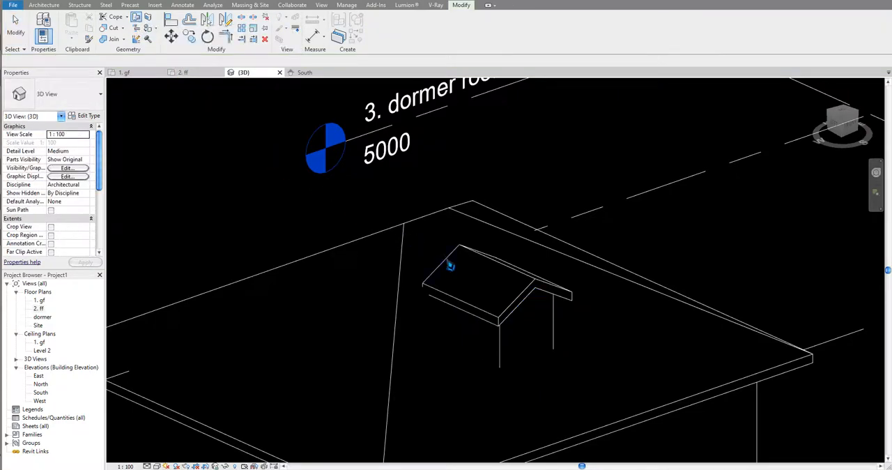
{"action": "left_click", "coordinate": [431, 231]}
{"action": "middle_click_drag", "start_coordinate": [501, 270], "coordinate": [485, 272]}
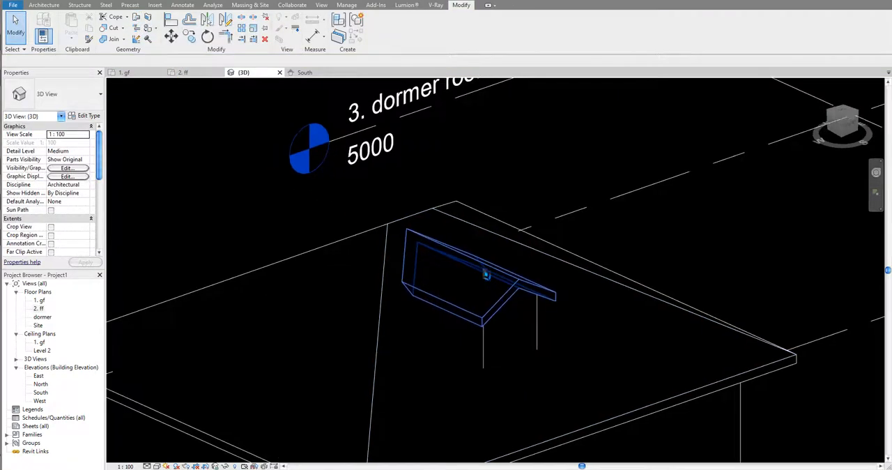
- Examine how the dormer walls and roof meet the hip roof from above, below and outside
{"action": "scroll", "coordinate": [485, 272], "scroll_direction": "down", "scroll_amount": 1}
{"action": "scroll", "coordinate": [516, 297], "scroll_direction": "down", "scroll_amount": 3}
{"action": "middle_click_drag", "start_coordinate": [471, 361], "coordinate": [525, 398], "text": "shift"}
{"action": "middle_click_drag", "start_coordinate": [490, 336], "coordinate": [482, 369], "text": "shift"}
{"action": "scroll", "coordinate": [481, 367], "scroll_direction": "up", "scroll_amount": 3}
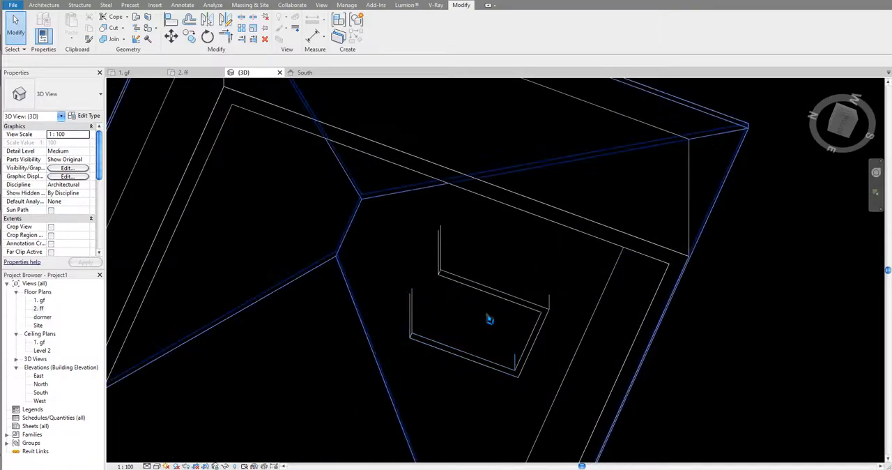
{"action": "mouse_move", "coordinate": [492, 321]}
{"action": "middle_mouse_down", "text": "shift"}
{"action": "mouse_move", "coordinate": [476, 360]}
{"action": "mouse_move", "coordinate": [456, 371]}
{"action": "mouse_move", "coordinate": [437, 376]}
{"action": "mouse_move", "coordinate": [411, 343]}
{"action": "middle_mouse_up", "text": "shift"}
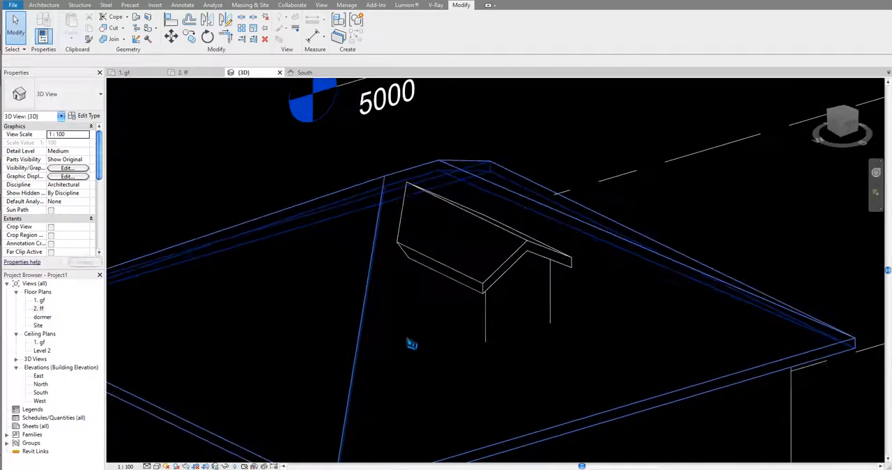
{"action": "left_click", "coordinate": [845, 113]}
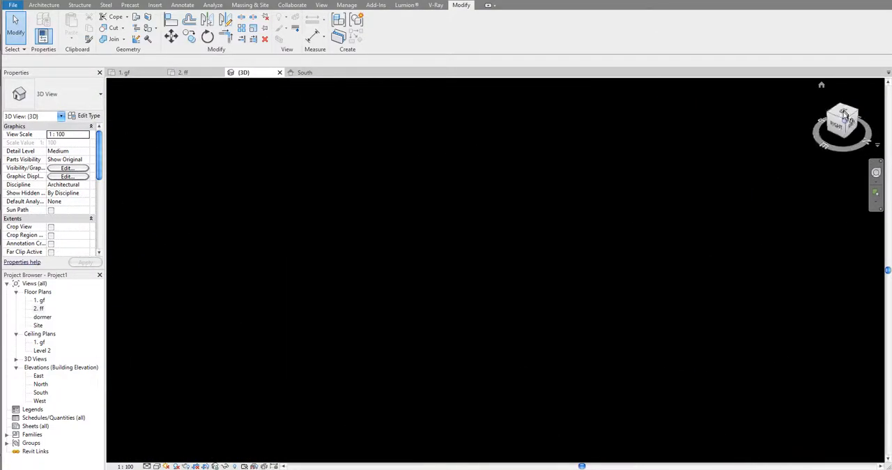
- Orient the 3D view to the top with north upward and display the model in Wireframe style
{"action": "left_click", "coordinate": [871, 85]}
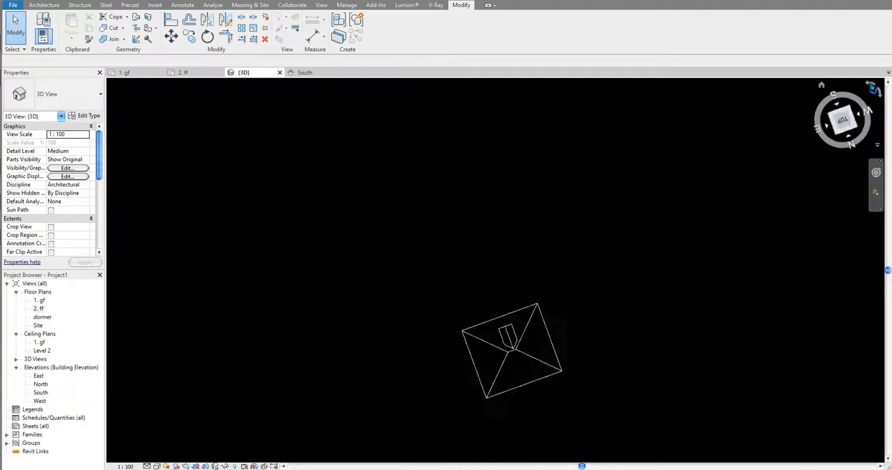
{"action": "left_click", "coordinate": [871, 85]}
{"action": "scroll", "coordinate": [572, 200], "scroll_direction": "up", "scroll_amount": 5}
{"action": "middle_click_drag", "start_coordinate": [537, 181], "coordinate": [485, 347]}
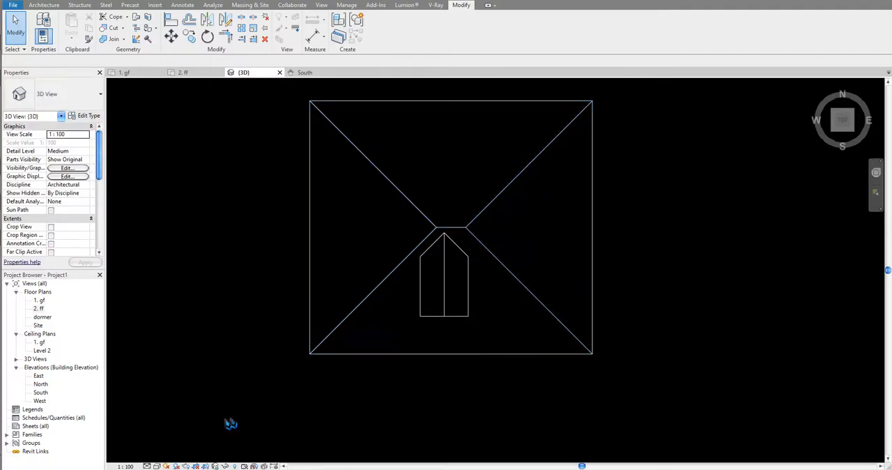
{"action": "left_click", "coordinate": [157, 466]}
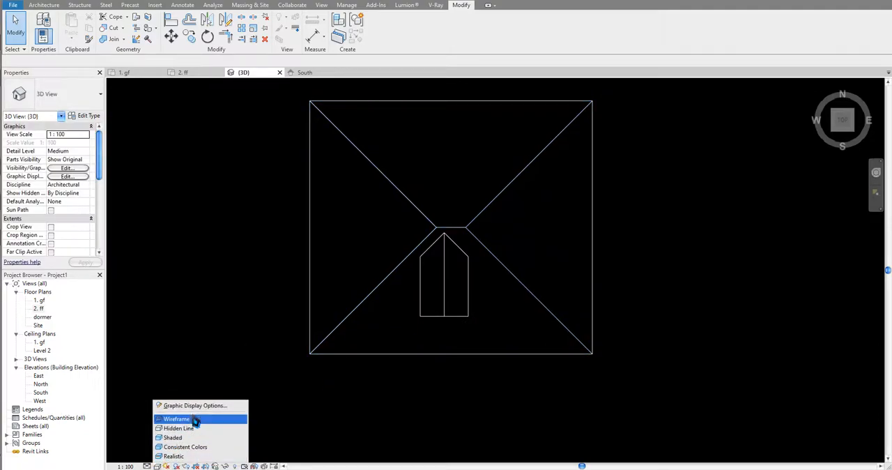
{"action": "left_click", "coordinate": [195, 420]}
{"action": "scroll", "coordinate": [487, 286], "scroll_direction": "up", "scroll_amount": 3}
{"action": "middle_click_drag", "start_coordinate": [460, 272], "coordinate": [450, 276]}
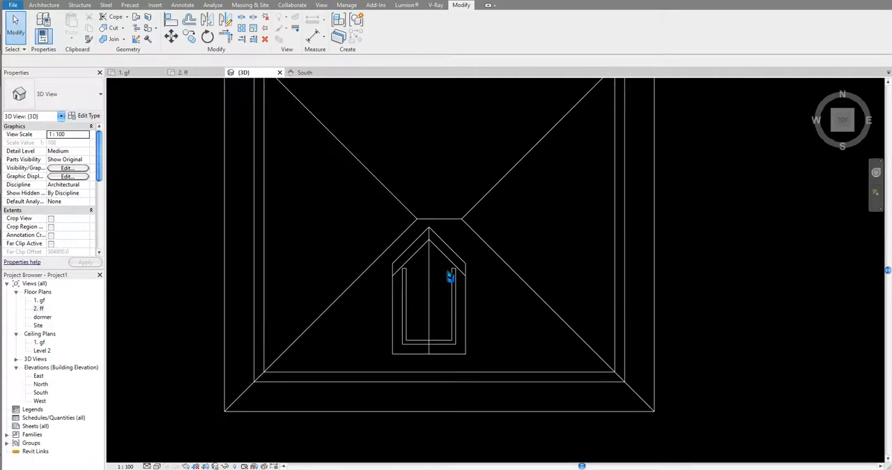
- Cut a Dormer opening in the main hip roof, bounded by the dormer roof and the inner faces of the three dormer walls
{"action": "left_click", "coordinate": [46, 5]}
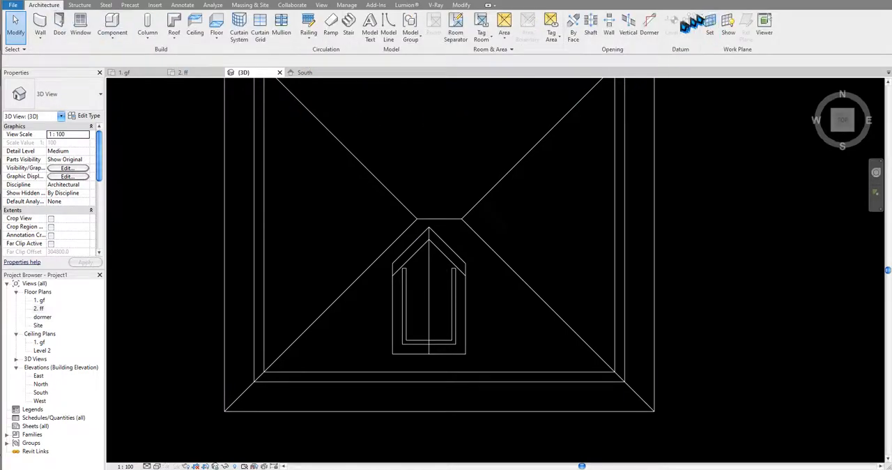
{"action": "left_click", "coordinate": [650, 28]}
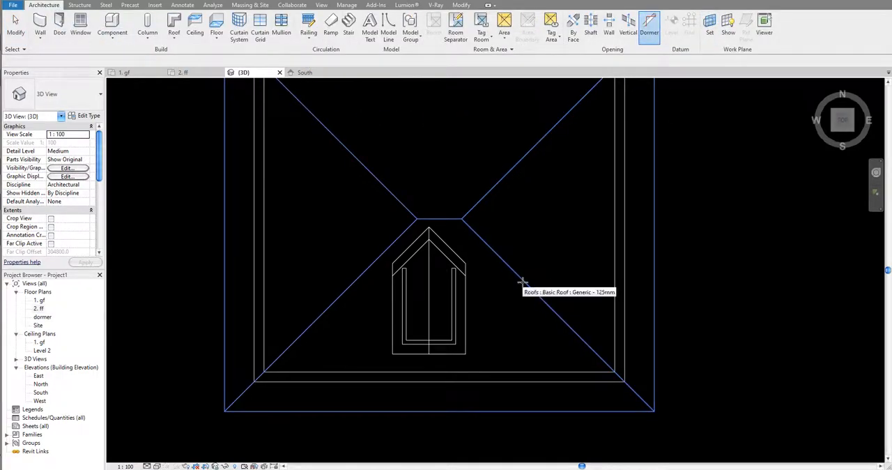
{"action": "left_click", "coordinate": [522, 282]}
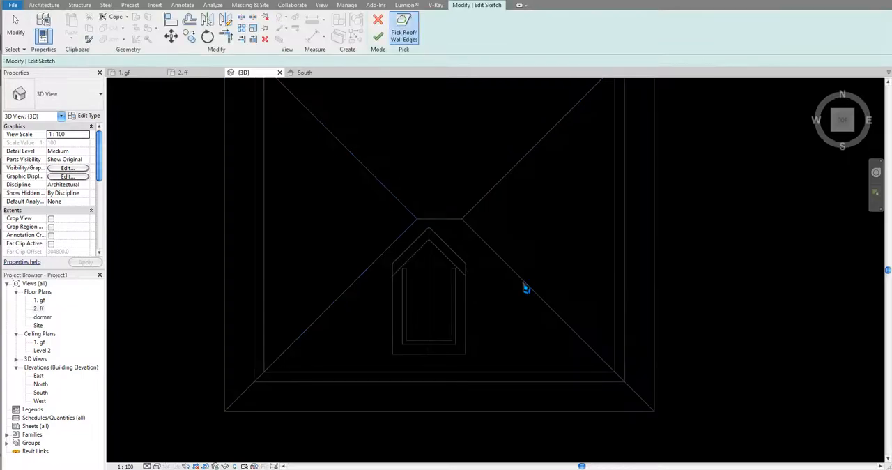
{"action": "scroll", "coordinate": [487, 278], "scroll_direction": "up", "scroll_amount": 3}
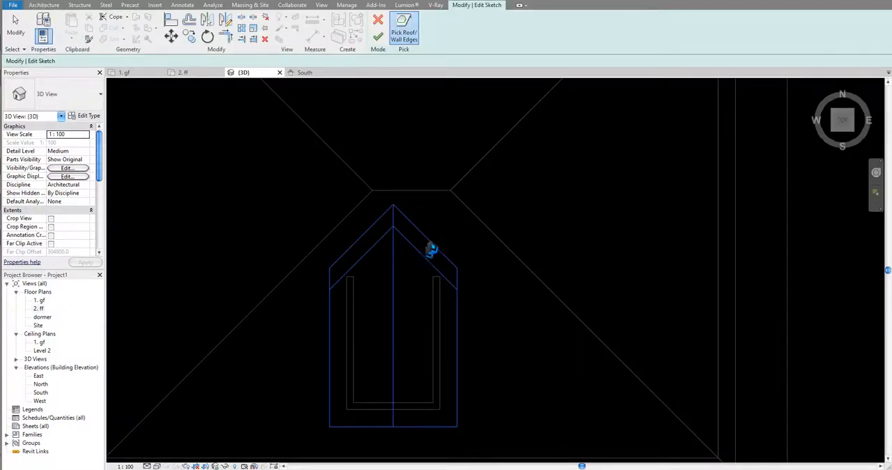
{"action": "left_click", "coordinate": [420, 255]}
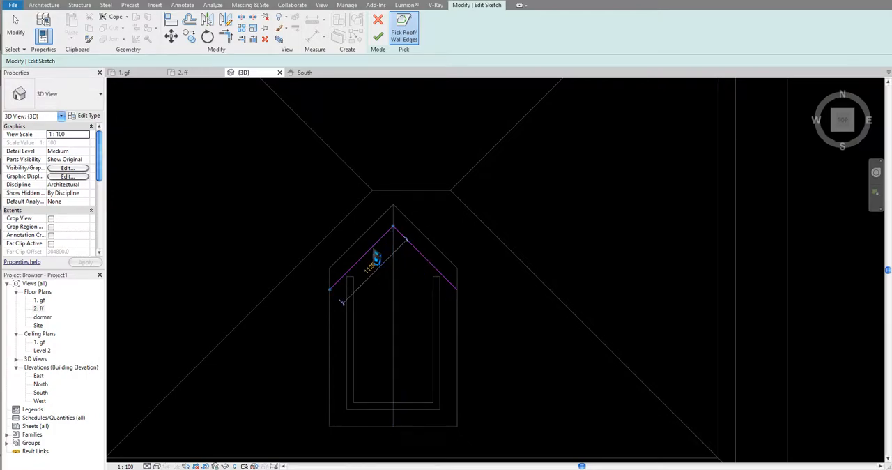
{"action": "left_click", "coordinate": [417, 409]}
{"action": "left_click", "coordinate": [437, 360]}
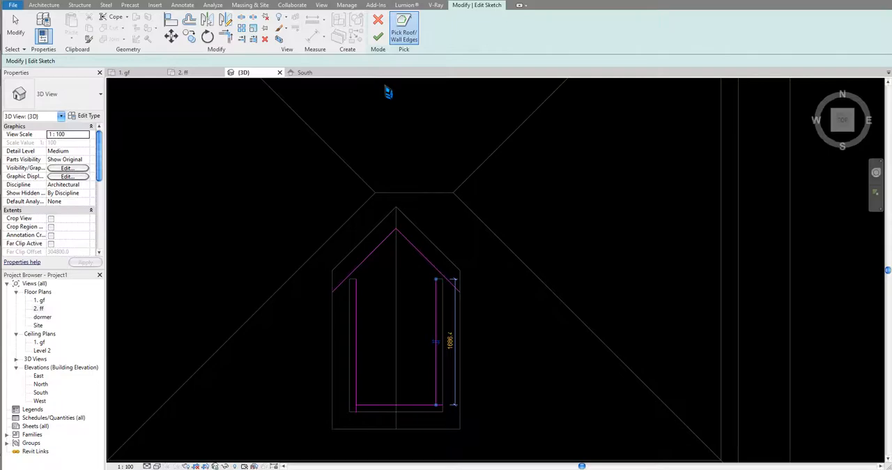
{"action": "left_click", "coordinate": [383, 39]}
{"action": "scroll", "coordinate": [460, 188], "scroll_direction": "down", "scroll_amount": 1}
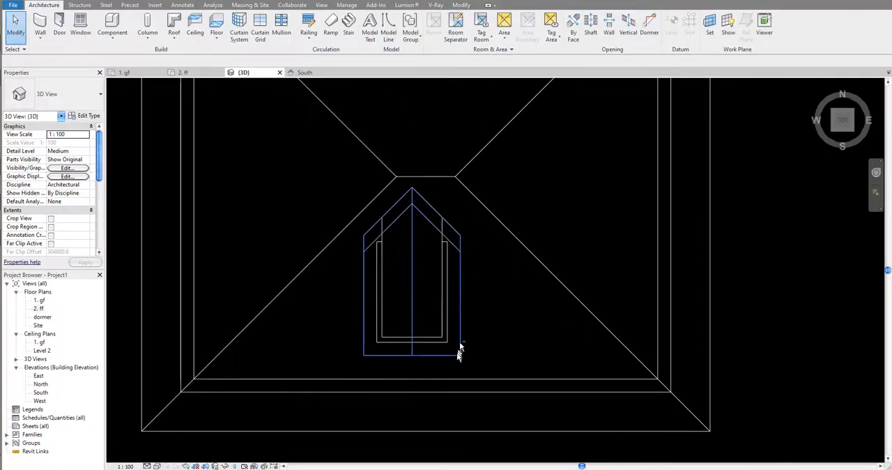
- Switch the 3D view's visual style back to Hidden Line
{"action": "mouse_move", "coordinate": [459, 345]}
{"action": "middle_mouse_down", "text": "shift"}
{"action": "mouse_move", "coordinate": [508, 255]}
{"action": "mouse_move", "coordinate": [376, 410]}
{"action": "mouse_move", "coordinate": [467, 403]}
{"action": "mouse_move", "coordinate": [439, 389]}
{"action": "mouse_move", "coordinate": [474, 309]}
{"action": "middle_mouse_up", "text": "shift"}
{"action": "scroll", "coordinate": [474, 309], "scroll_direction": "up", "scroll_amount": 1}
{"action": "left_click", "coordinate": [156, 465]}
{"action": "left_click", "coordinate": [181, 421]}
{"action": "scroll", "coordinate": [427, 369], "scroll_direction": "down", "scroll_amount": 3}
- Select the three connected dormer walls from below and attach their bases to the main hip roof
{"action": "middle_click_drag", "start_coordinate": [446, 414], "coordinate": [527, 367], "text": "shift"}
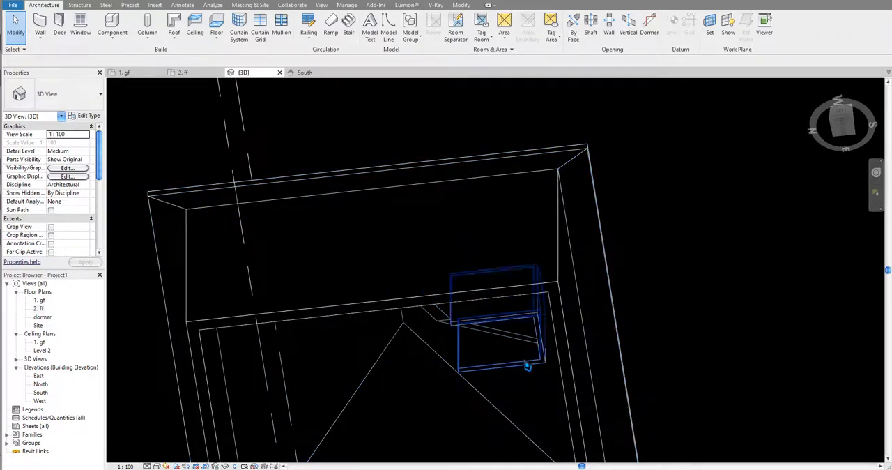
{"action": "left_click", "coordinate": [528, 368]}
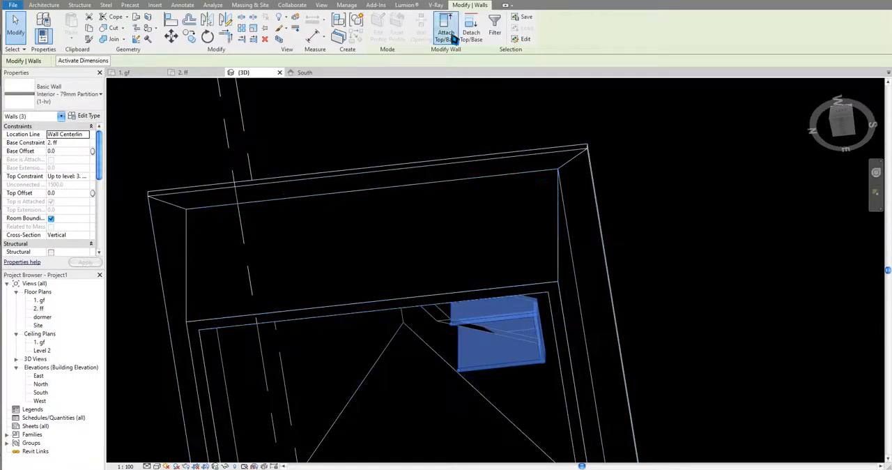
{"action": "left_click", "coordinate": [449, 35]}
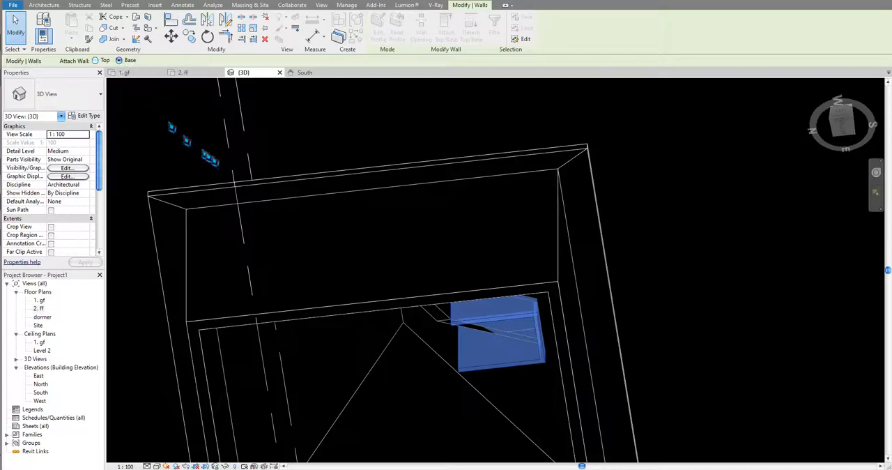
{"action": "left_click", "coordinate": [393, 349]}
{"action": "middle_click_drag", "start_coordinate": [477, 365], "coordinate": [621, 354], "text": "shift"}
{"action": "key", "text": "Escape"}
- Place an M_Fixed 0406 x 0610mm window in the dormer's front wall
{"action": "mouse_move", "coordinate": [716, 384]}
{"action": "middle_mouse_down", "text": "shift"}
{"action": "mouse_move", "coordinate": [681, 378]}
{"action": "mouse_move", "coordinate": [462, 432]}
{"action": "mouse_move", "coordinate": [505, 306]}
{"action": "mouse_move", "coordinate": [504, 456]}
{"action": "mouse_move", "coordinate": [464, 258]}
{"action": "mouse_move", "coordinate": [450, 382]}
{"action": "mouse_move", "coordinate": [288, 116]}
{"action": "middle_mouse_up", "text": "shift"}
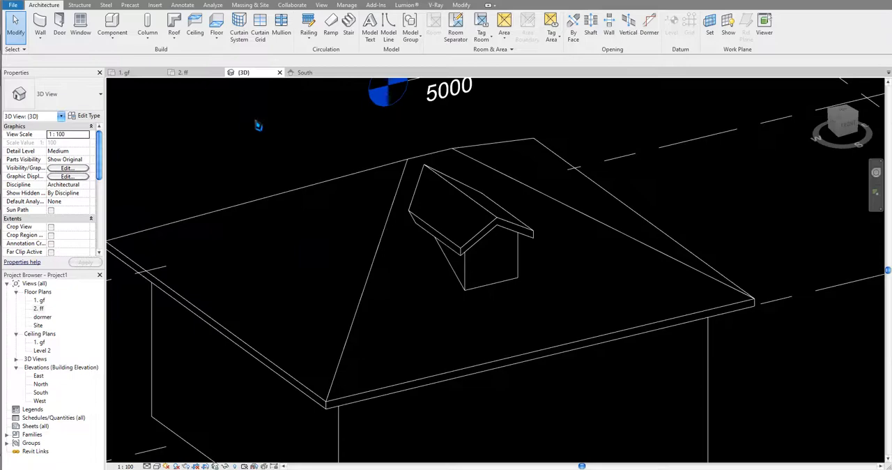
{"action": "key", "text": "w"}
{"action": "key", "text": "n"}
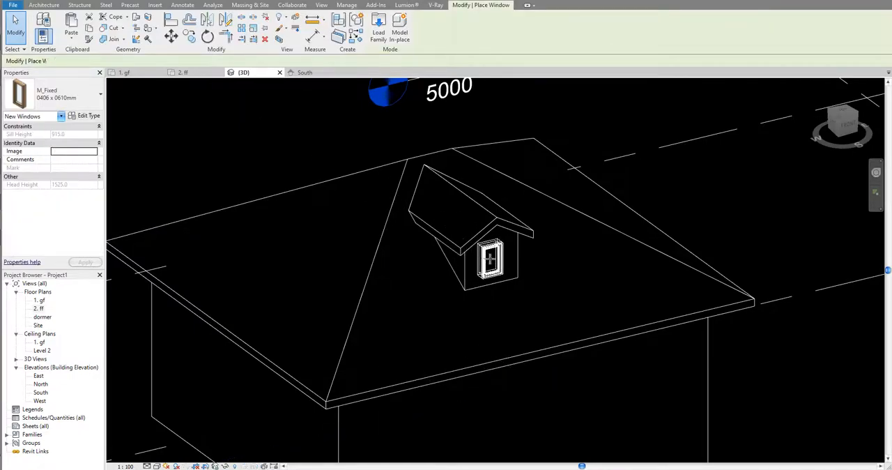
{"action": "left_click", "coordinate": [494, 257]}
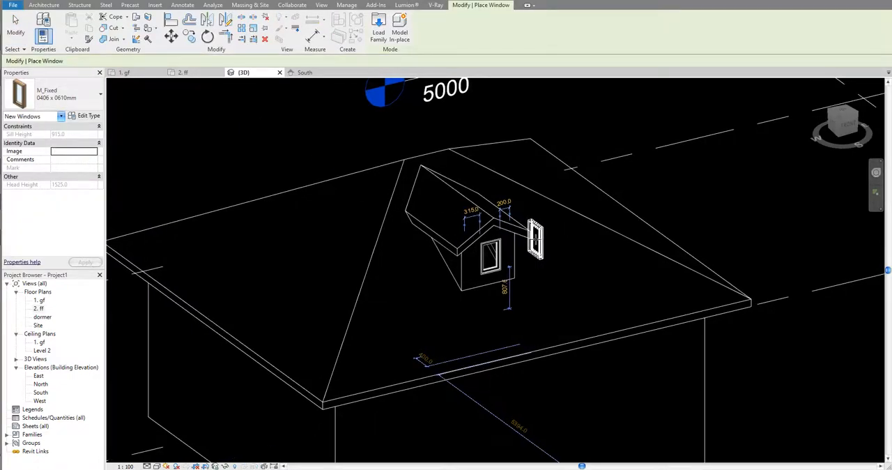
{"action": "key", "text": "Escape"}
{"action": "key", "text": "Escape"}
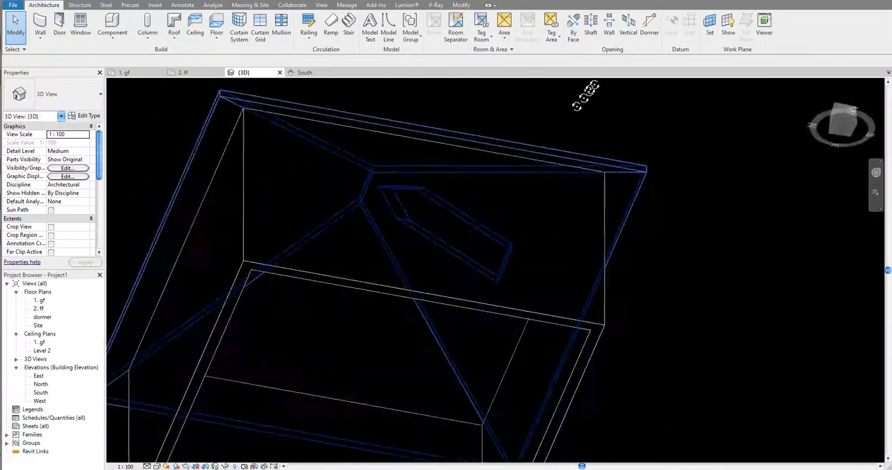